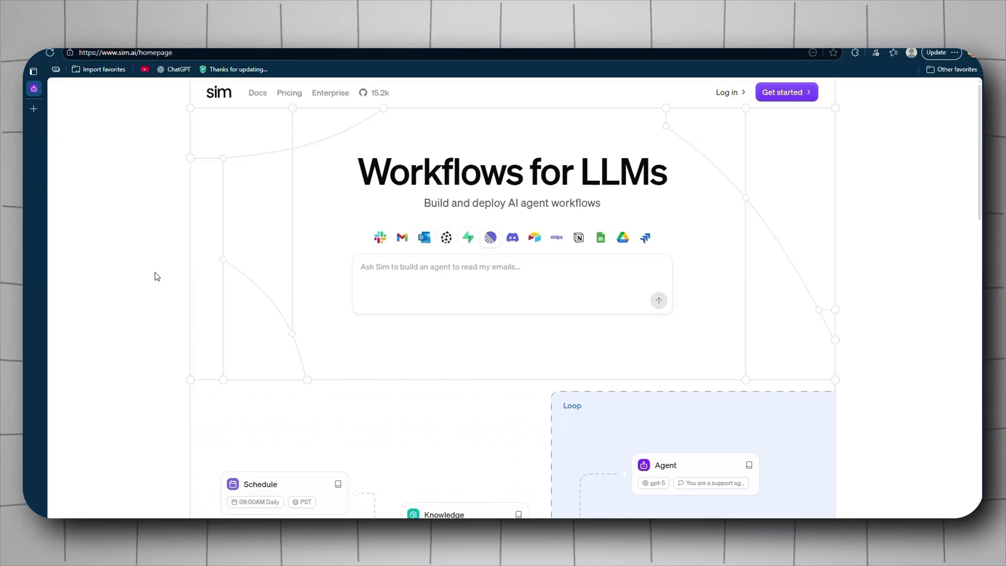
Step: Log in to the Sim workspace and start a new, empty Copilot chat
click(734, 96)
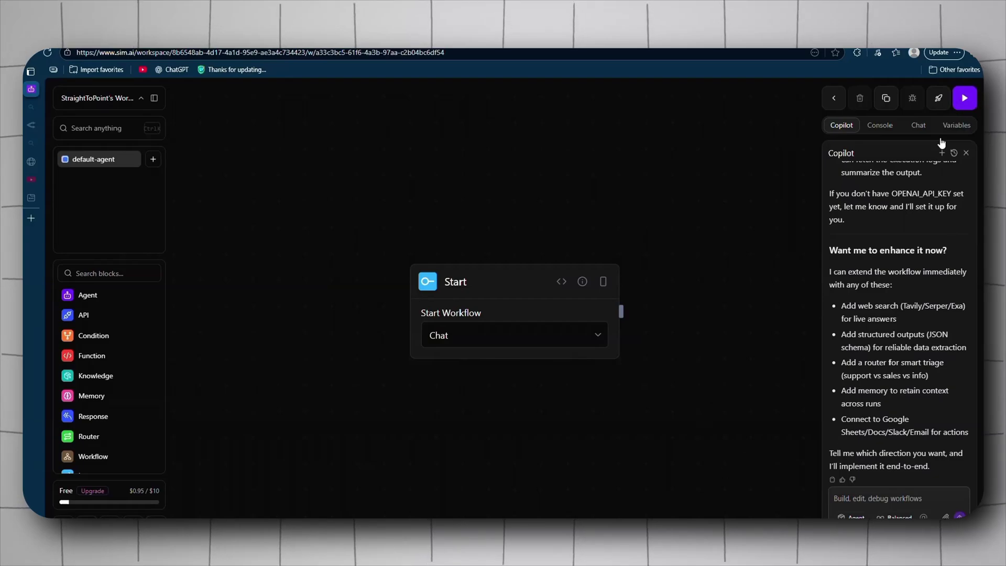
click(942, 152)
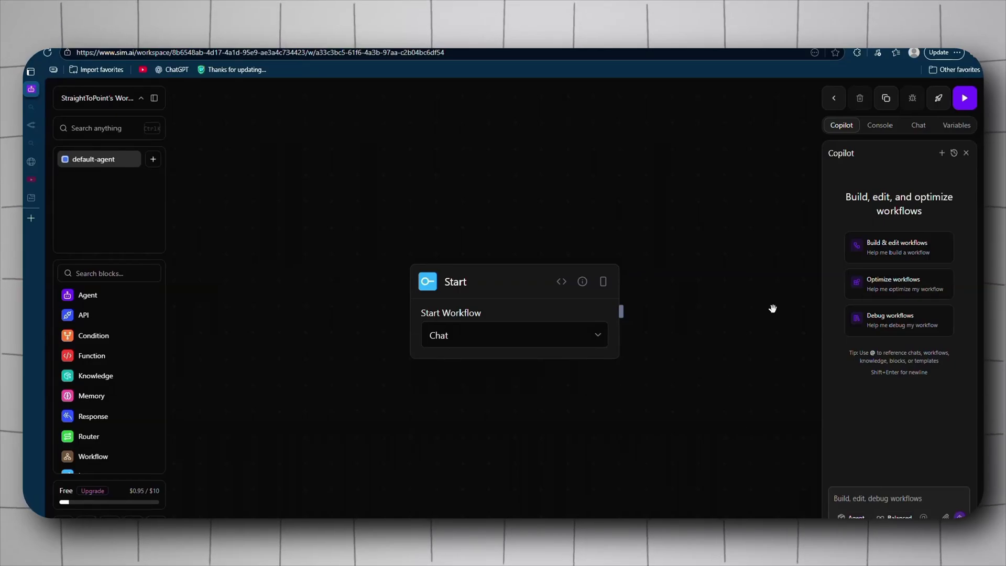
Step: Ask Copilot to build a workflow adding a gpt-4o General Assistant agent after Start
click(885, 256)
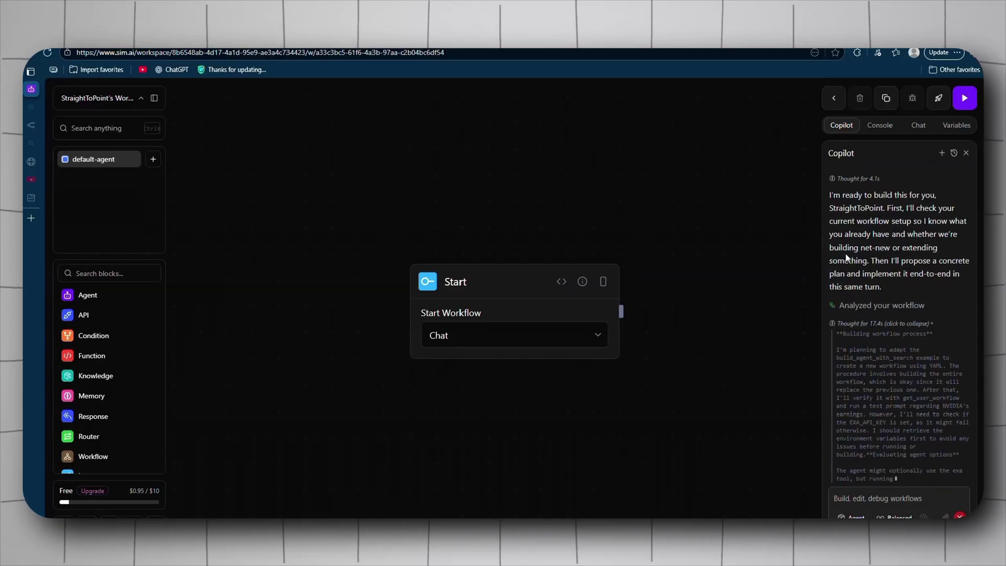
scroll(926, 284, up, 3)
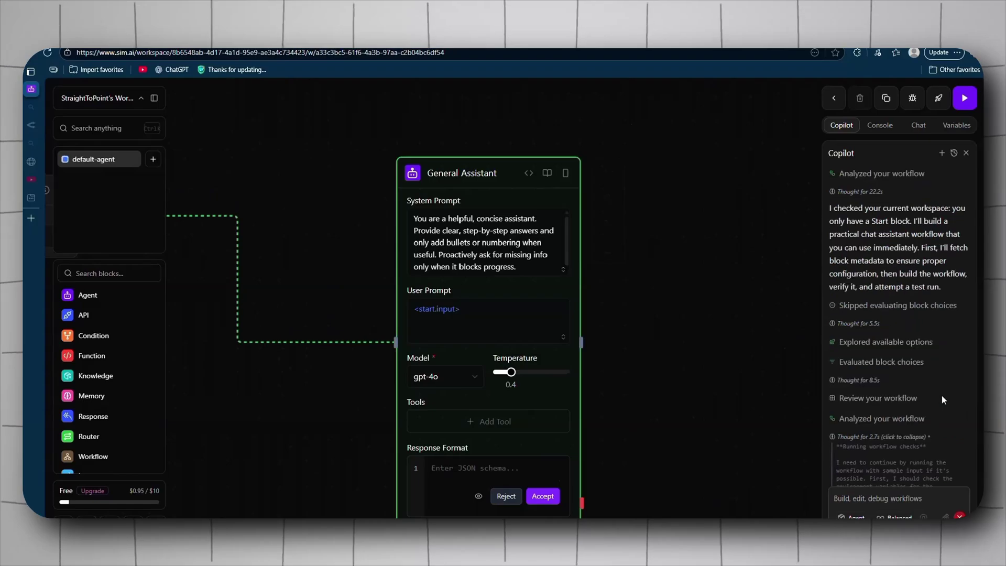
Step: Read Copilot's reply down to its 'What I verified' and 'Action needed to run it' sections
scroll(942, 396, up, 10)
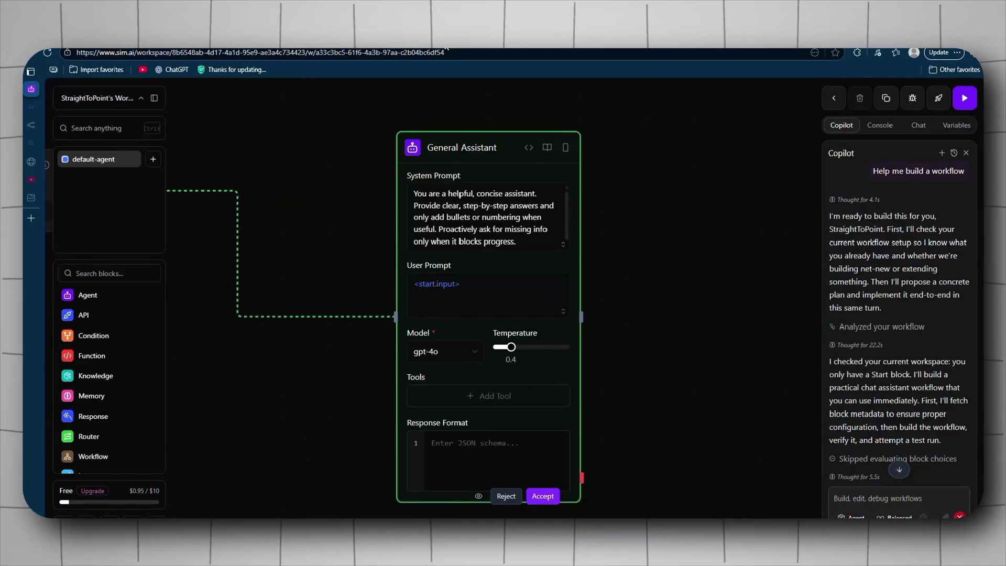
scroll(865, 307, down, 4)
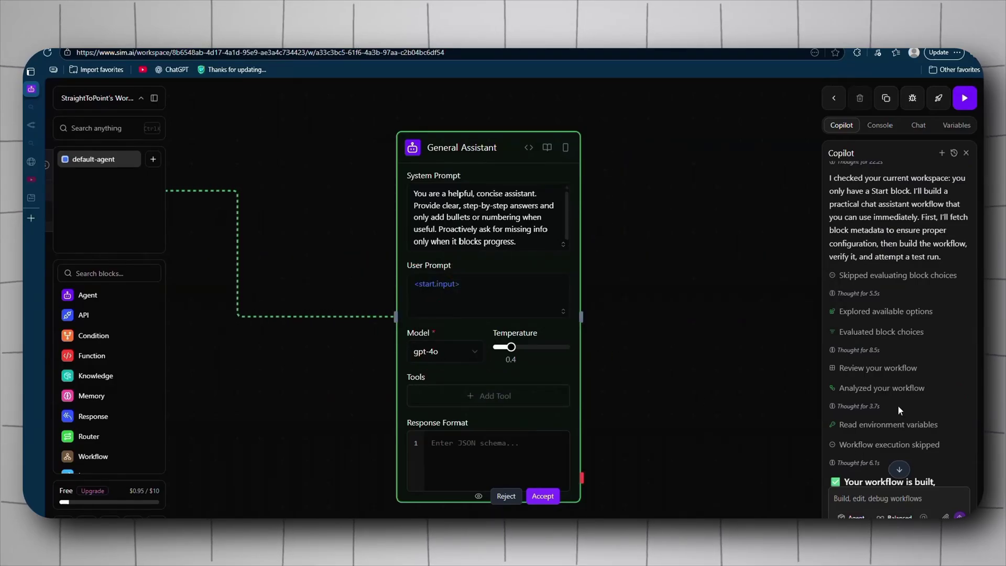
scroll(897, 404, down, 4)
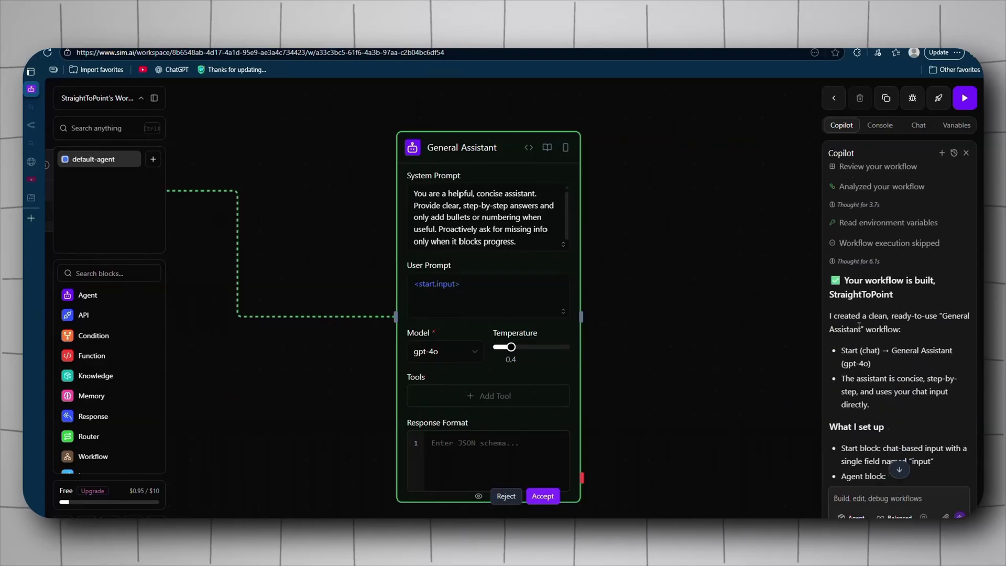
scroll(916, 341, down, 1)
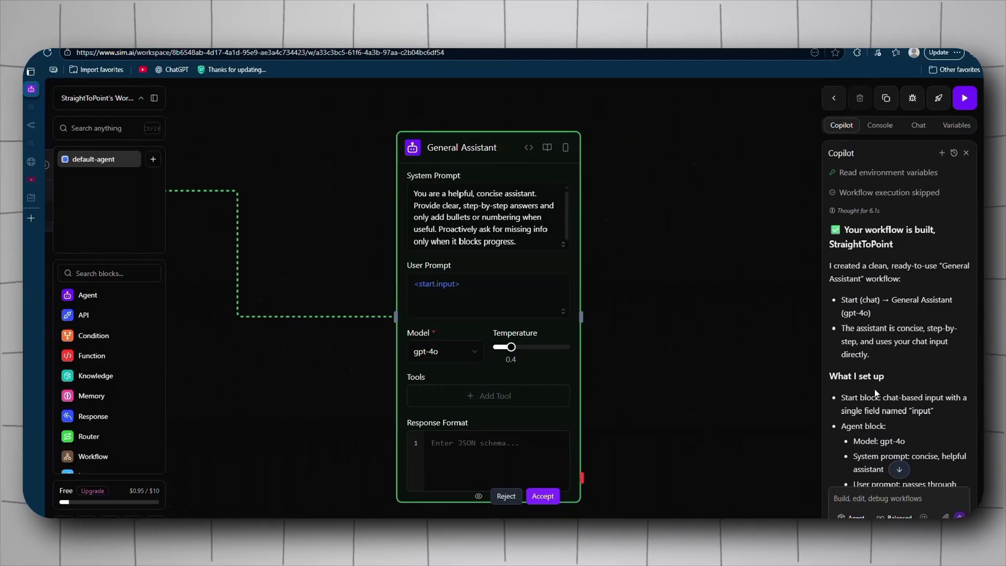
scroll(891, 381, down, 6)
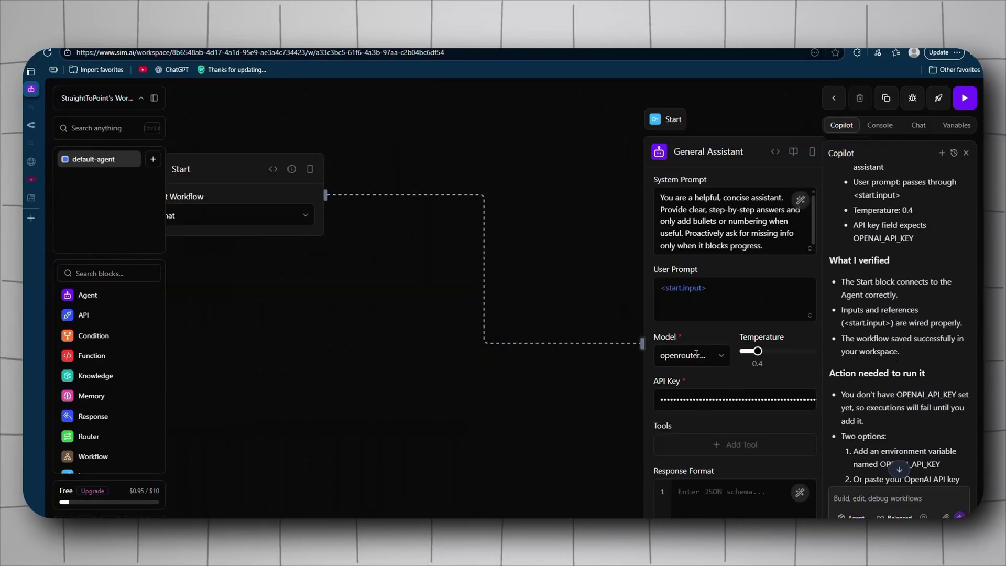
Step: Filter the General Assistant's Model list for 'openrouter' and select an OpenRouter model
click(710, 355)
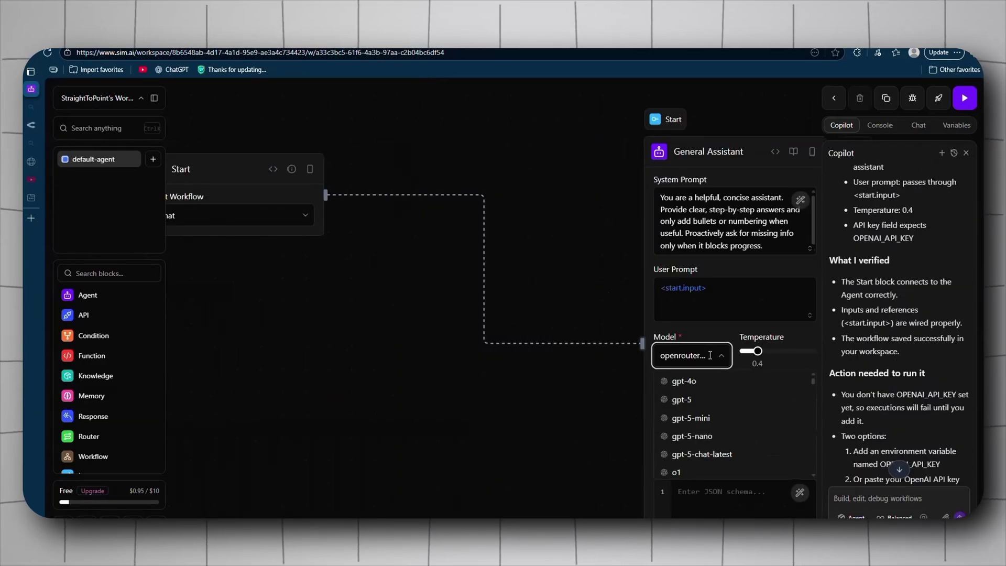
key(ctrl+a)
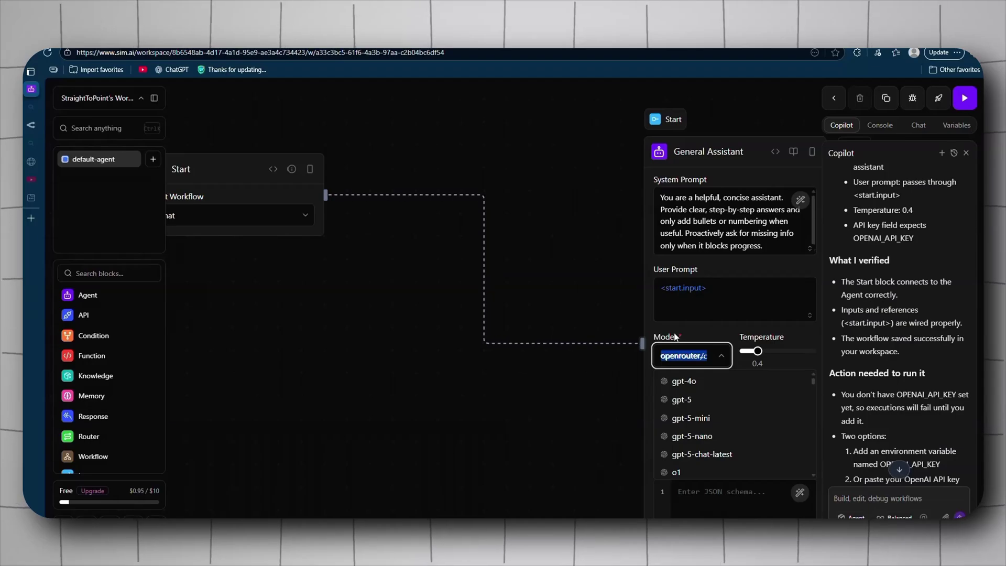
text(openrouter)
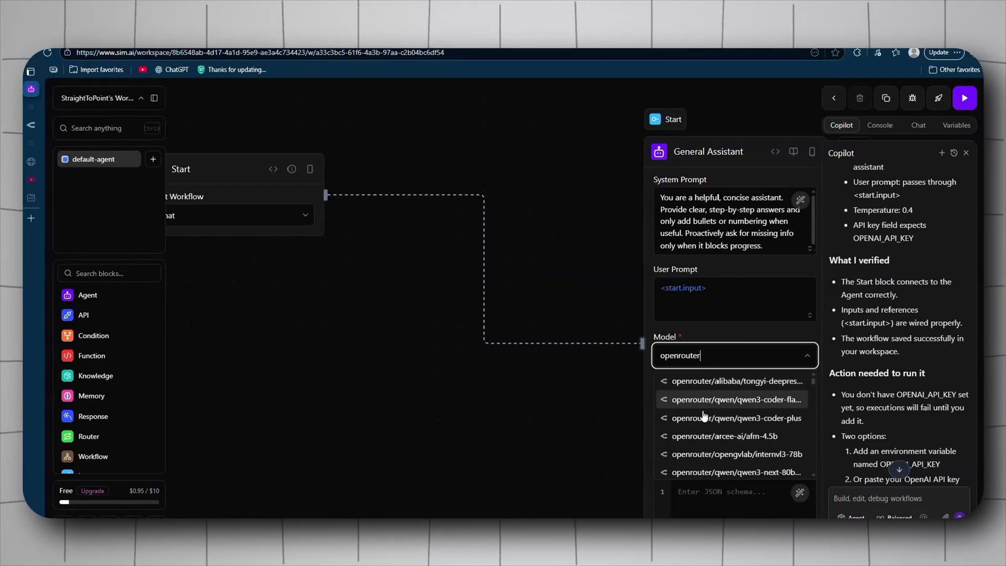
scroll(704, 422, down, 4)
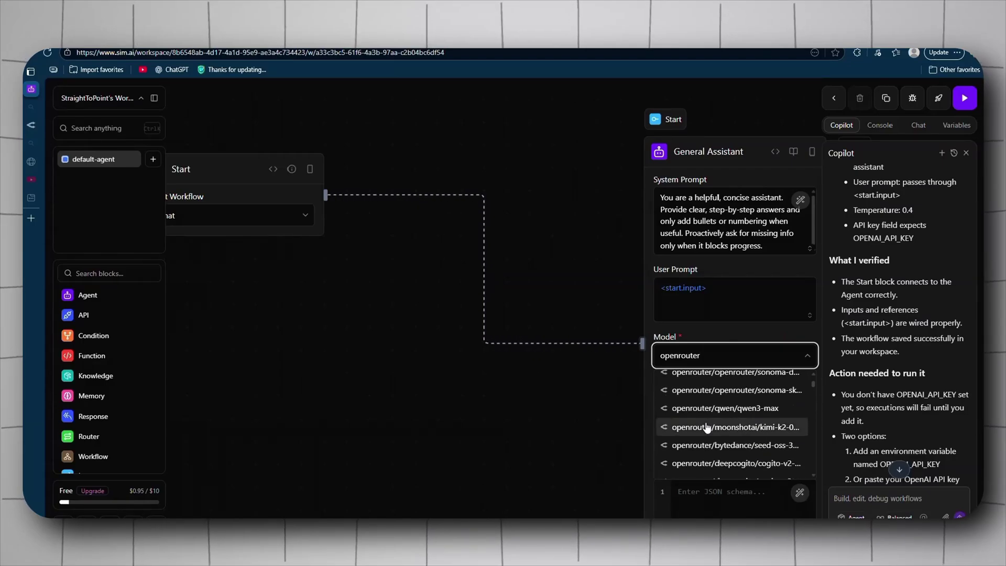
scroll(707, 428, down, 2)
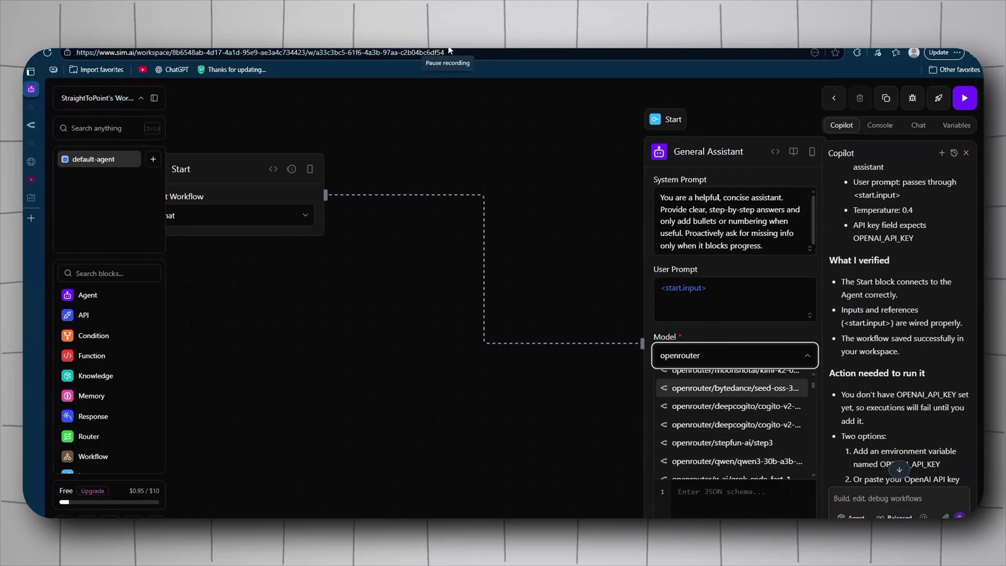
click(712, 362)
click(712, 363)
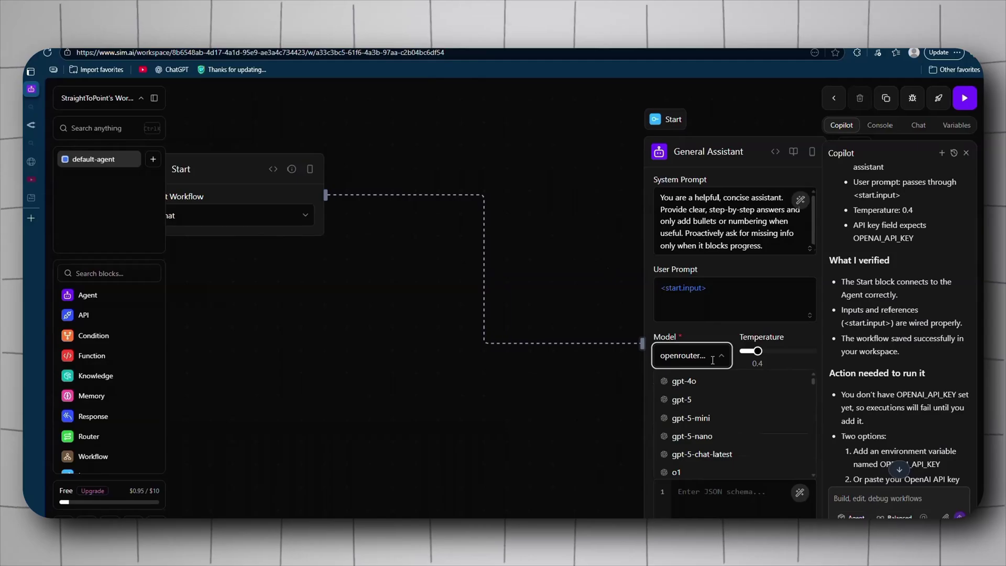
click(722, 357)
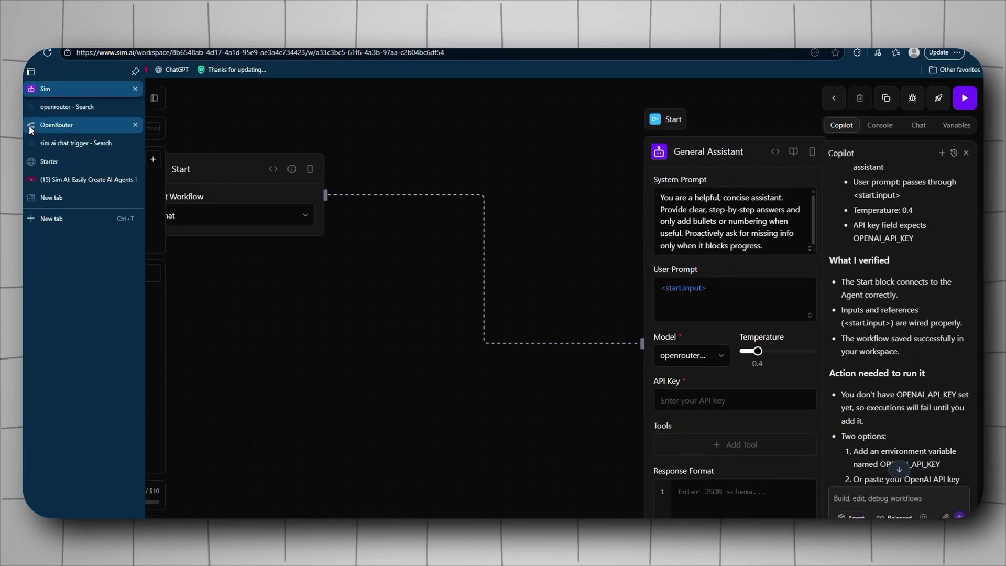
Step: Create a new API key on OpenRouter's Keys page, then return to Sim's editor
click(30, 125)
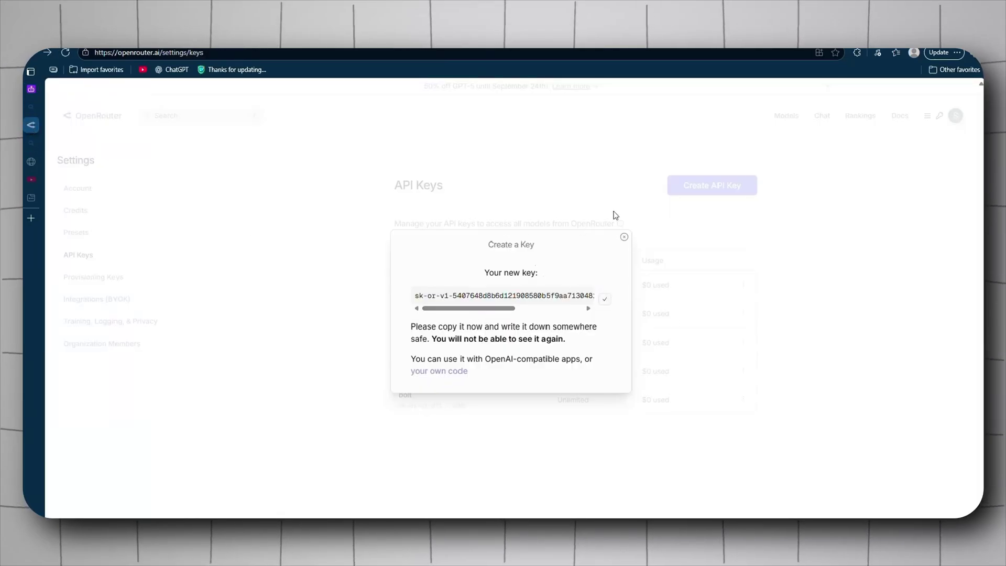
click(624, 237)
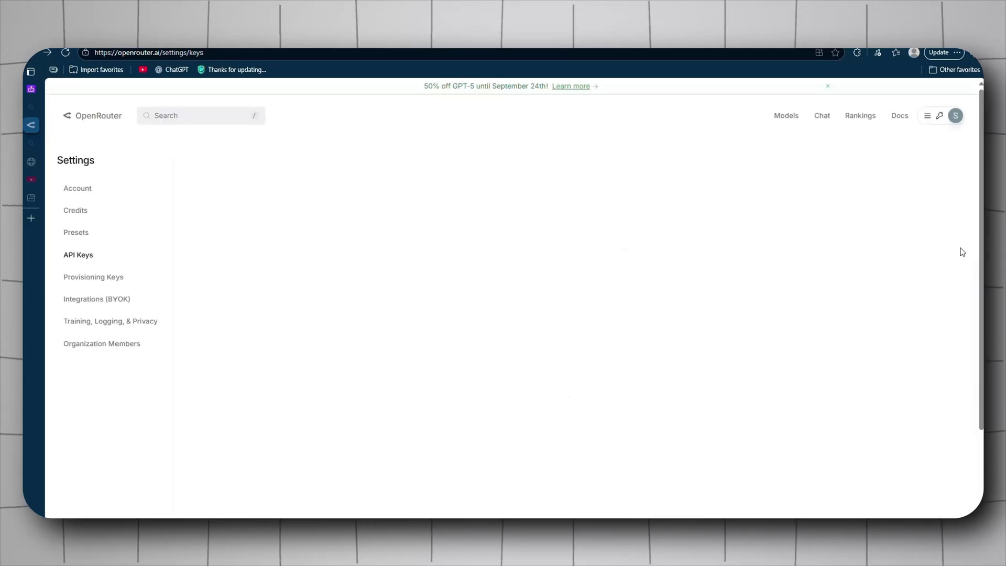
click(102, 117)
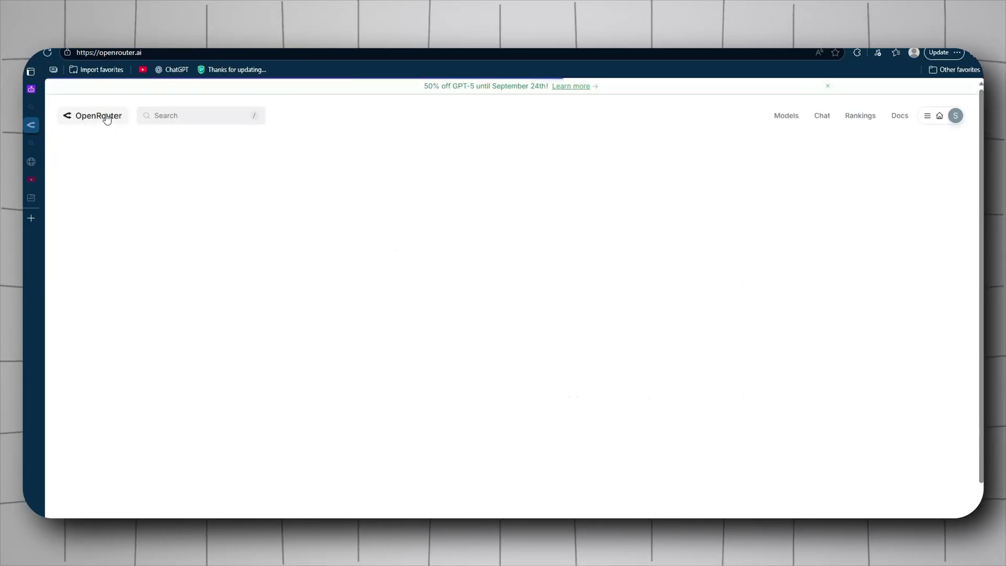
click(956, 116)
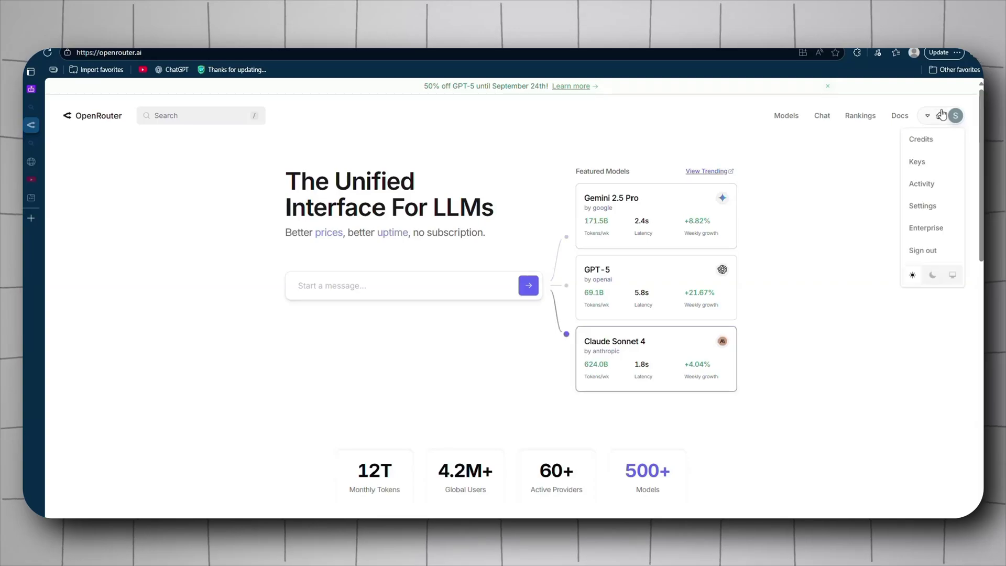
click(916, 162)
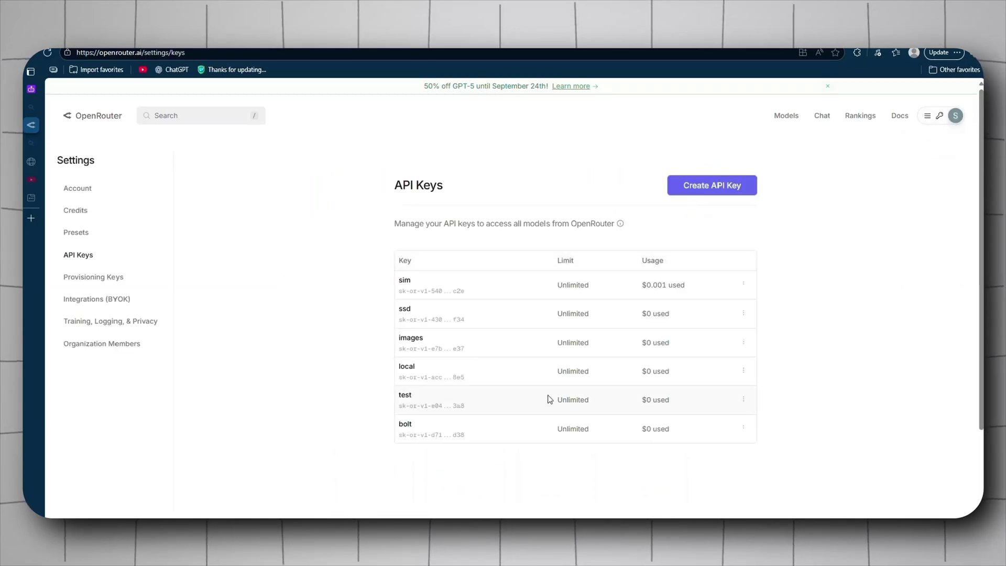
click(731, 193)
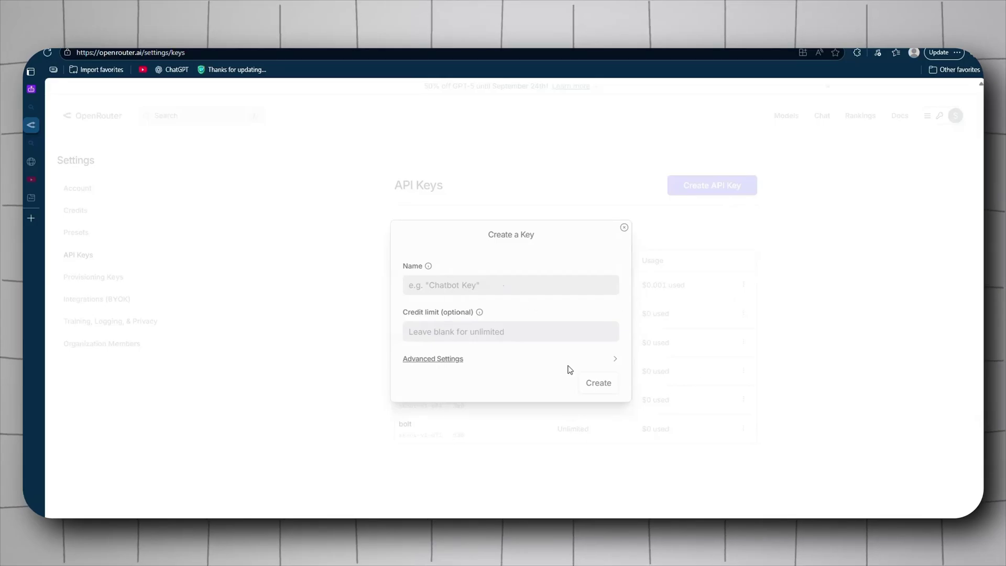
click(625, 228)
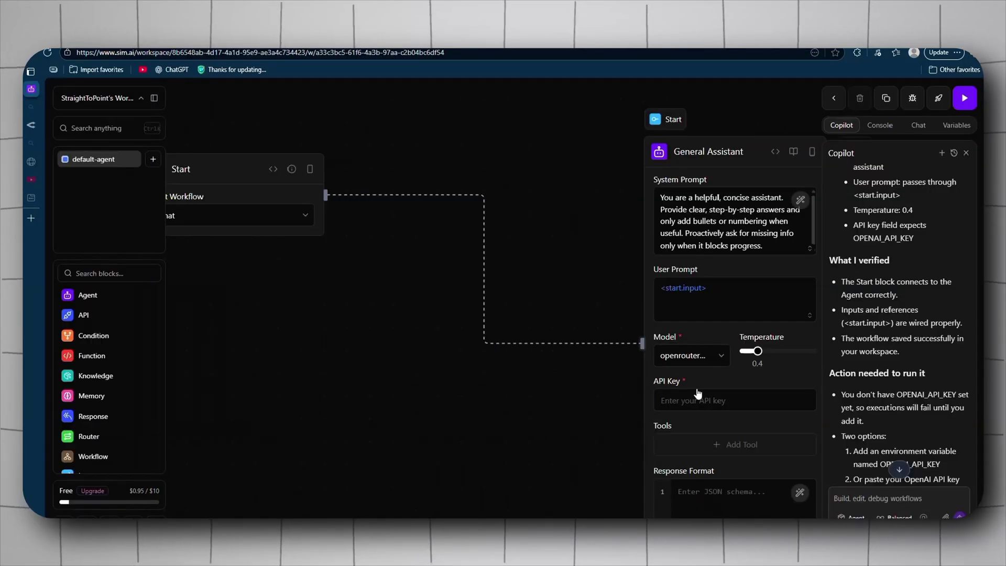
click(698, 399)
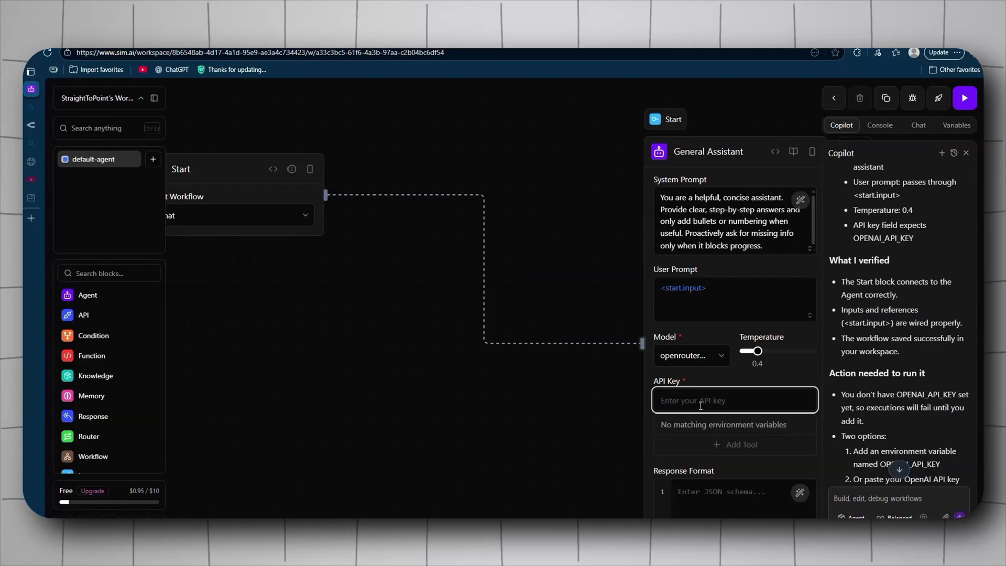
Step: Paste the OpenRouter API key into the General Assistant's API Key field
key(ctrl+v)
drag(673, 432, 411, 391)
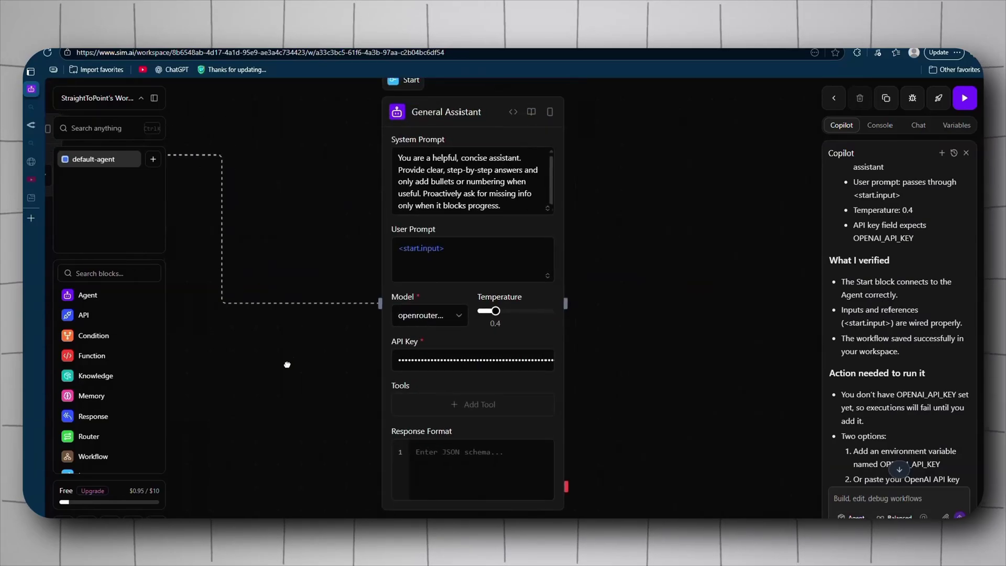
drag(262, 325, 465, 378)
Step: Make the System Prompt box taller and bring the Start block into view
drag(781, 255, 781, 331)
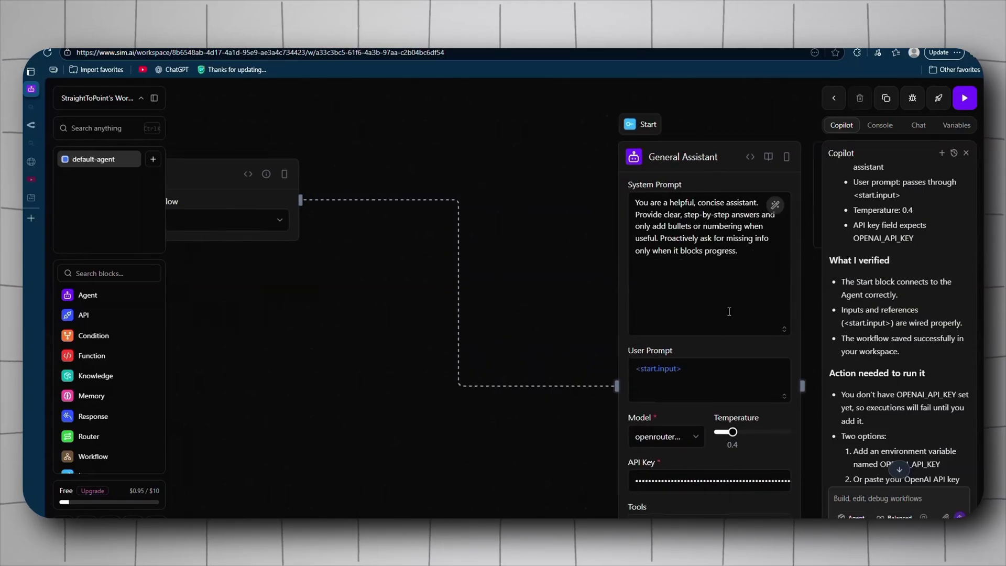
drag(282, 272, 441, 315)
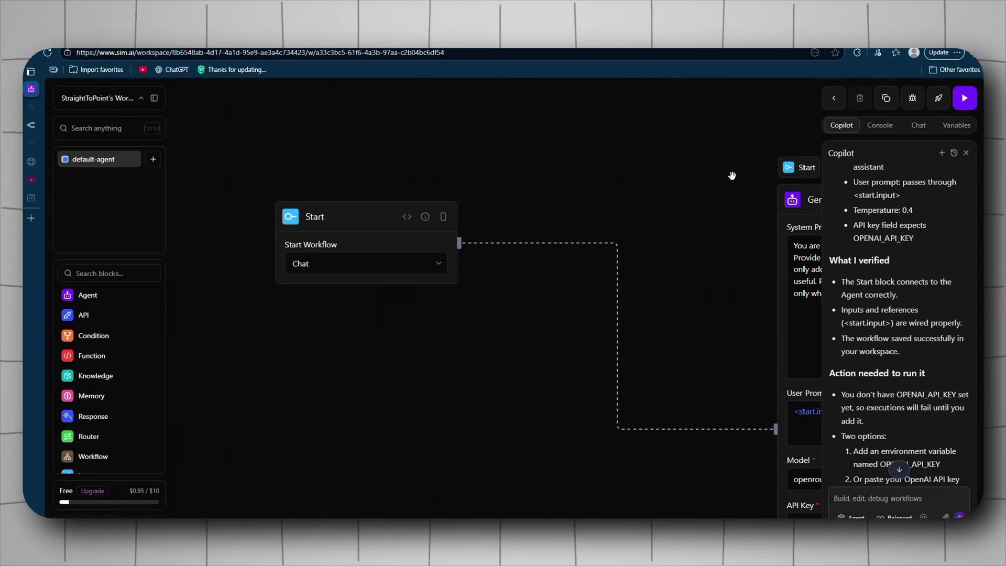
Step: Clear the chat messages and review the Console's Chocolate Cake recipe output (4397ms)
click(919, 126)
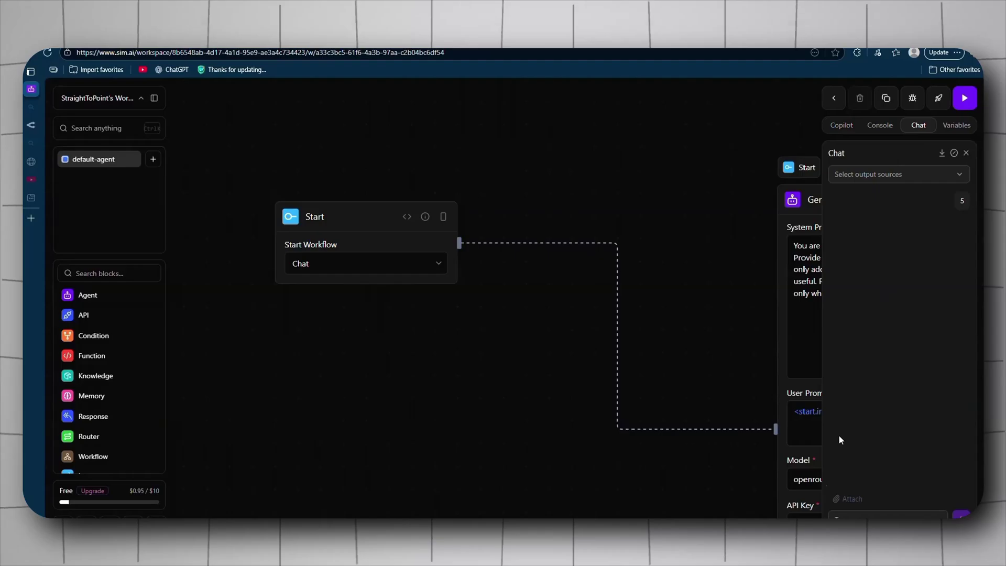
click(954, 152)
drag(656, 306, 396, 266)
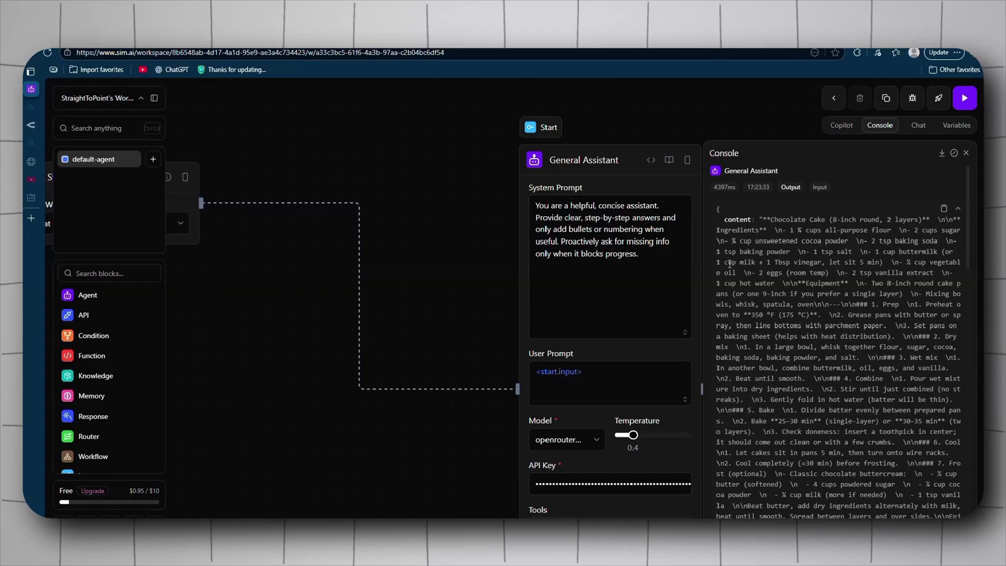
scroll(784, 222, down, 5)
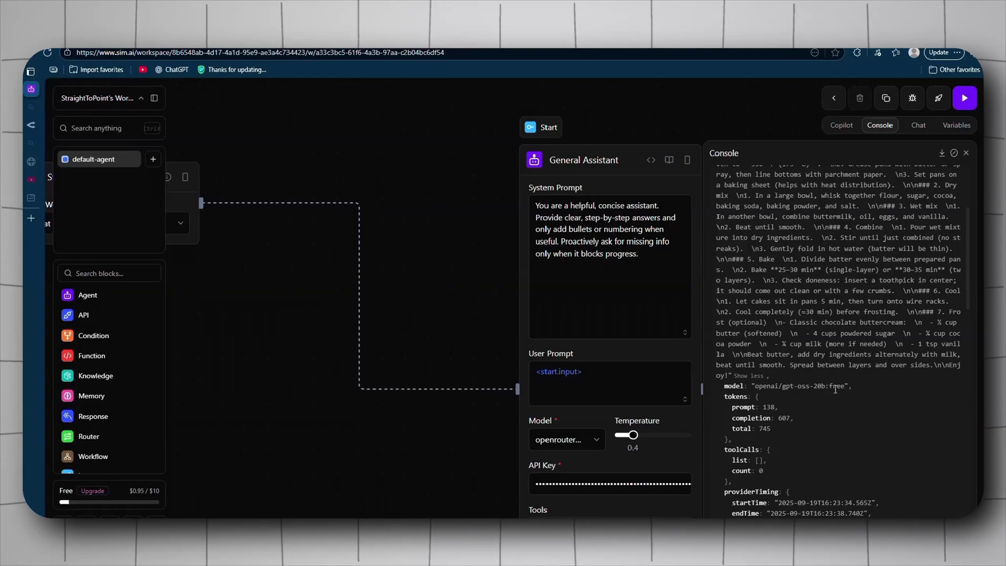
scroll(833, 387, down, 10)
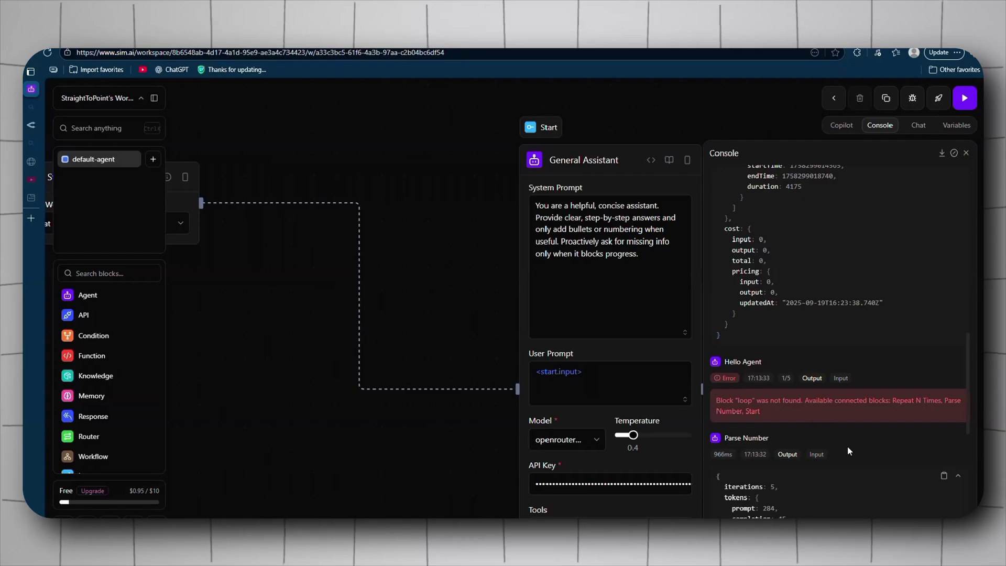
scroll(847, 445, up, 4)
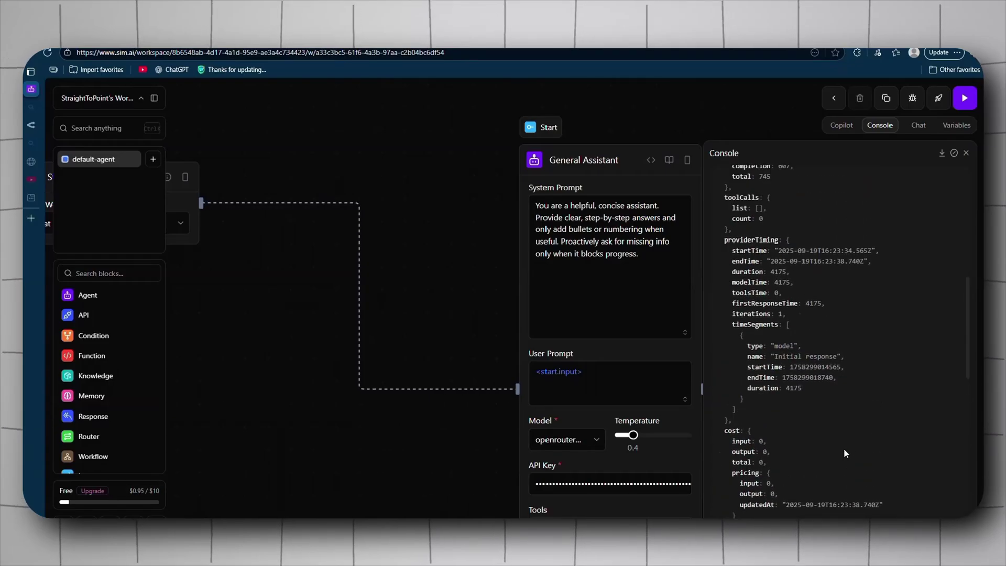
scroll(845, 445, up, 5)
scroll(845, 446, up, 3)
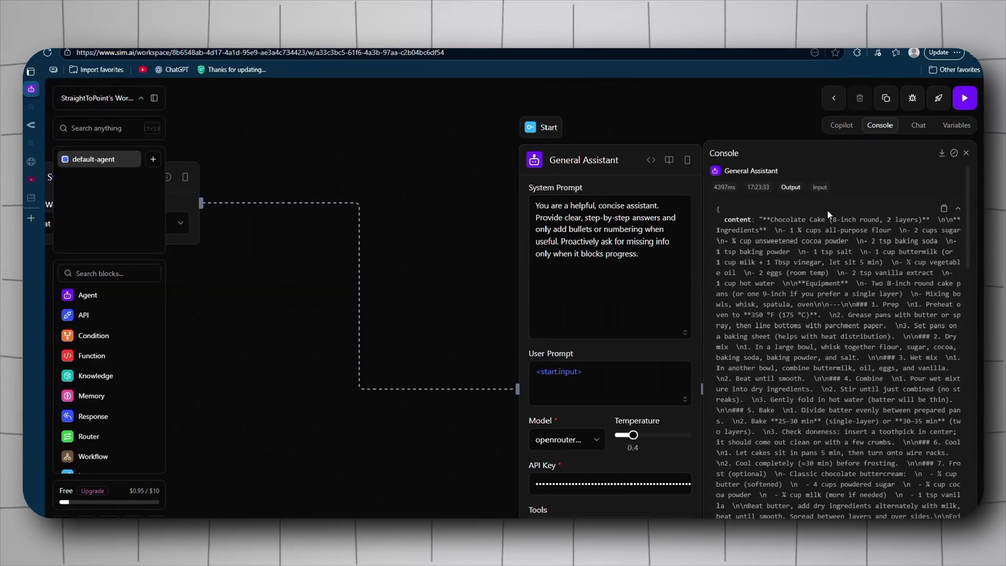
Step: Auto-arrange the workflow with Shift+L so Start and General Assistant both fit
drag(432, 376, 588, 295)
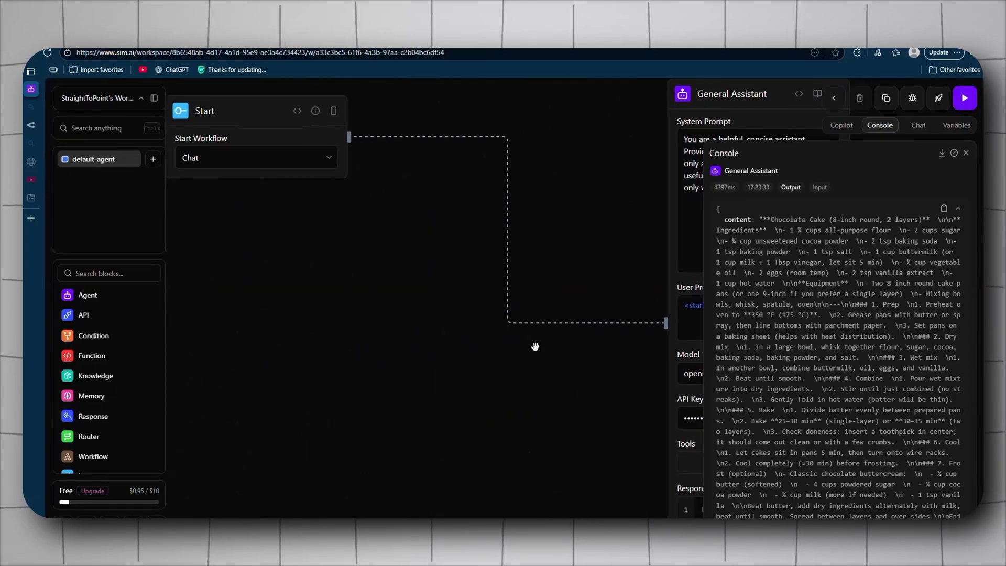
key(shift+l)
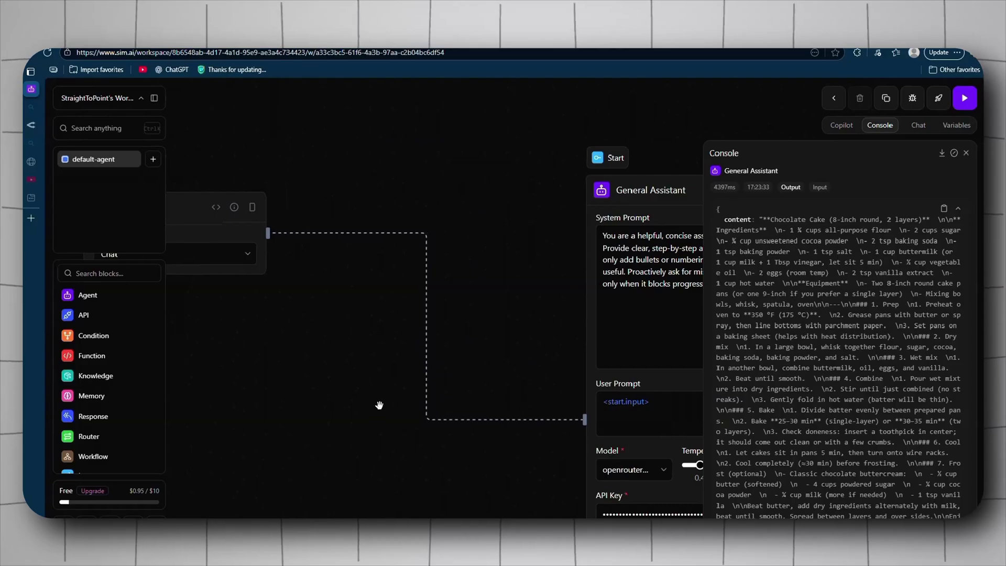
drag(512, 410, 419, 400)
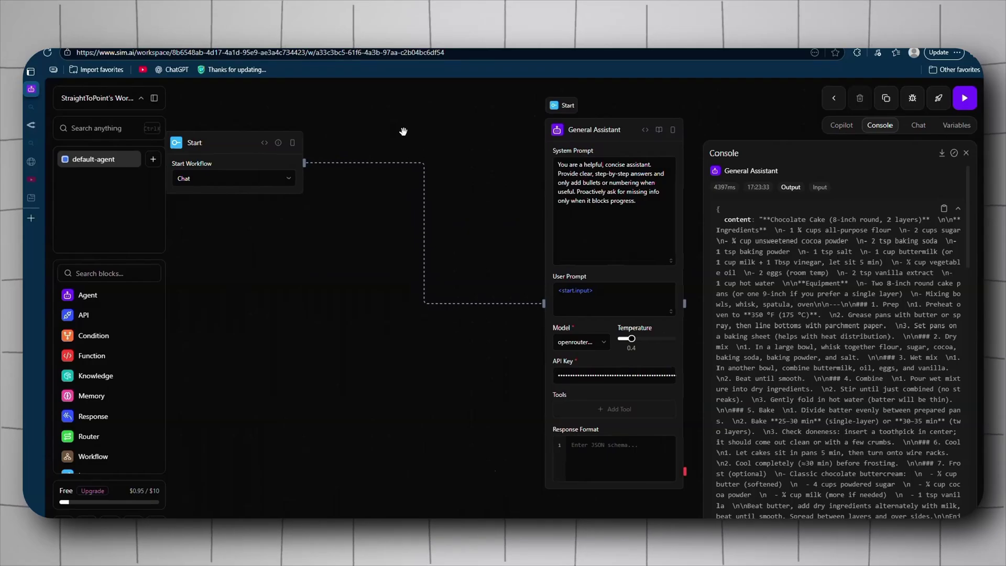
Step: Load the older Untitled Chat from Copilot's chat history
scroll(603, 86, down, 3)
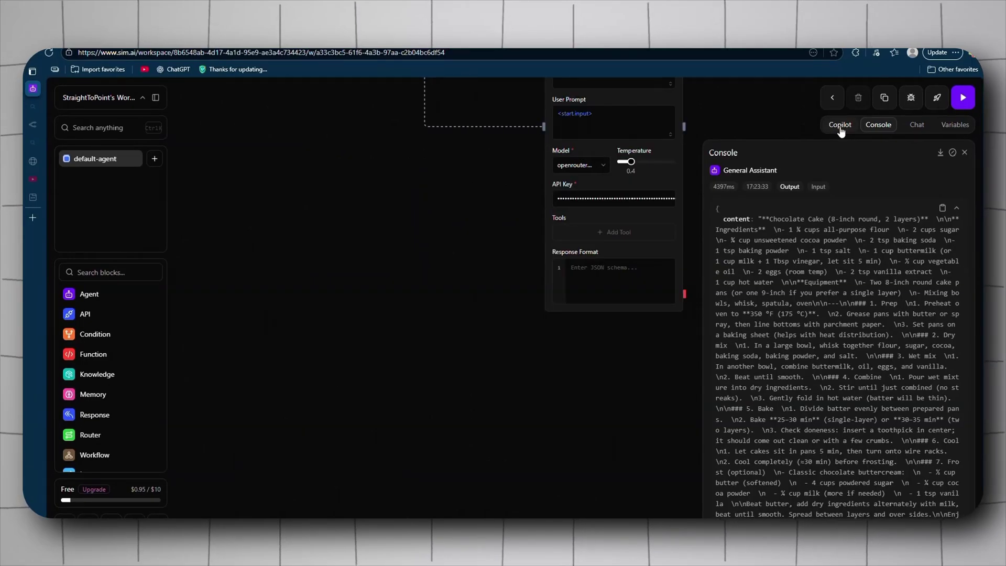
click(840, 126)
click(951, 153)
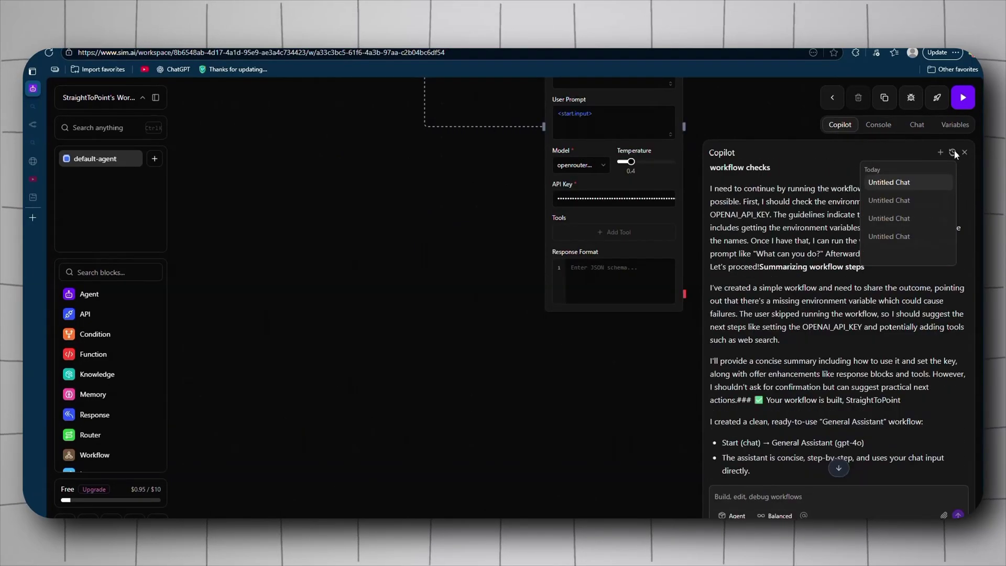
click(908, 238)
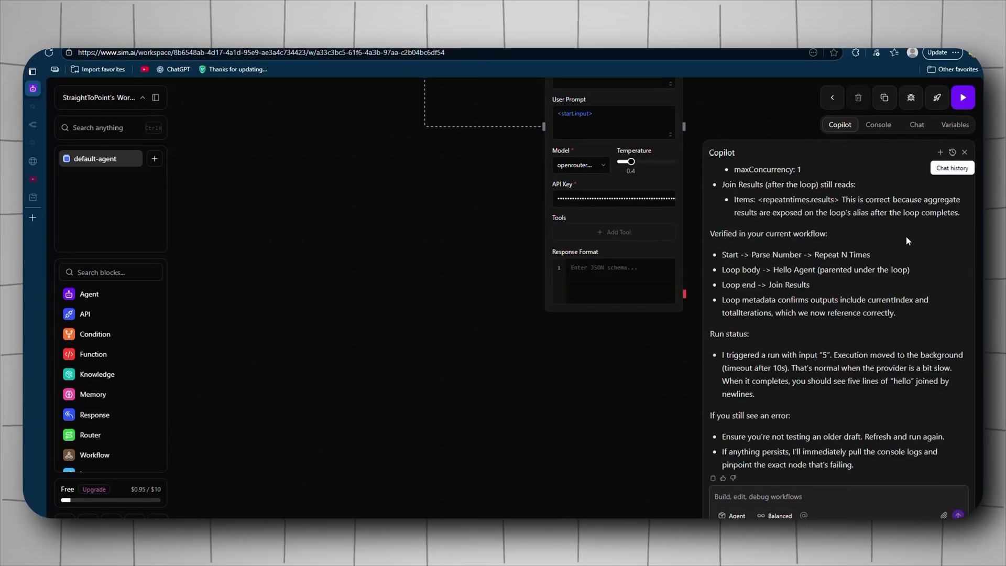
Step: Read Copilot's loop-error fix using repeatntimes/parsenumber aliases and a test run with input '5'
scroll(907, 240, up, 15)
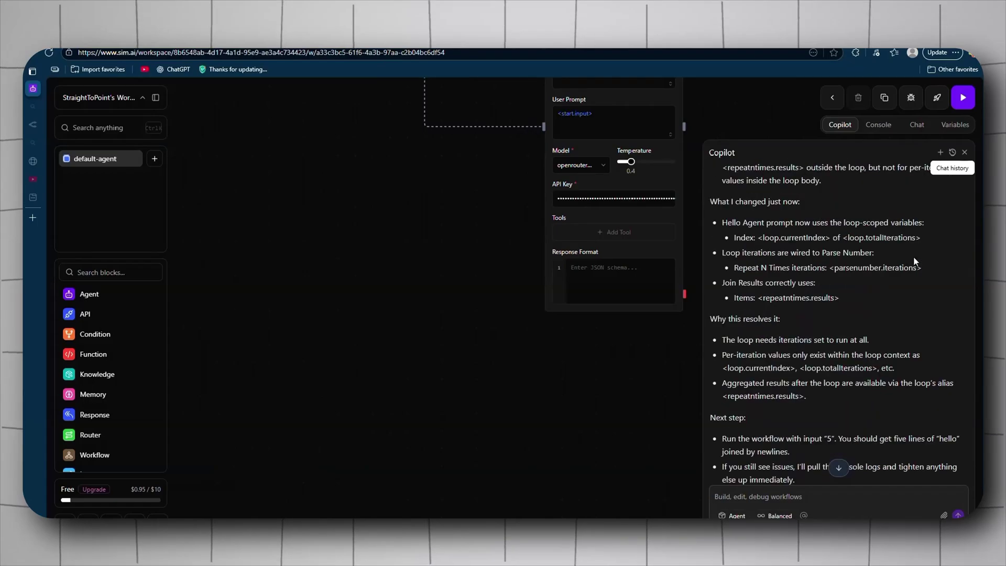
scroll(905, 270, up, 15)
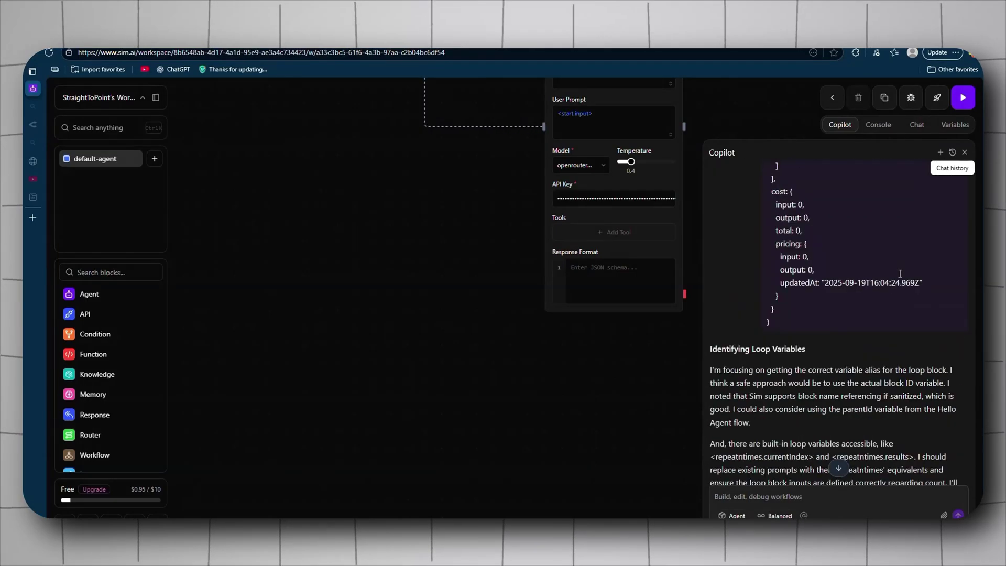
scroll(877, 314, down, 10)
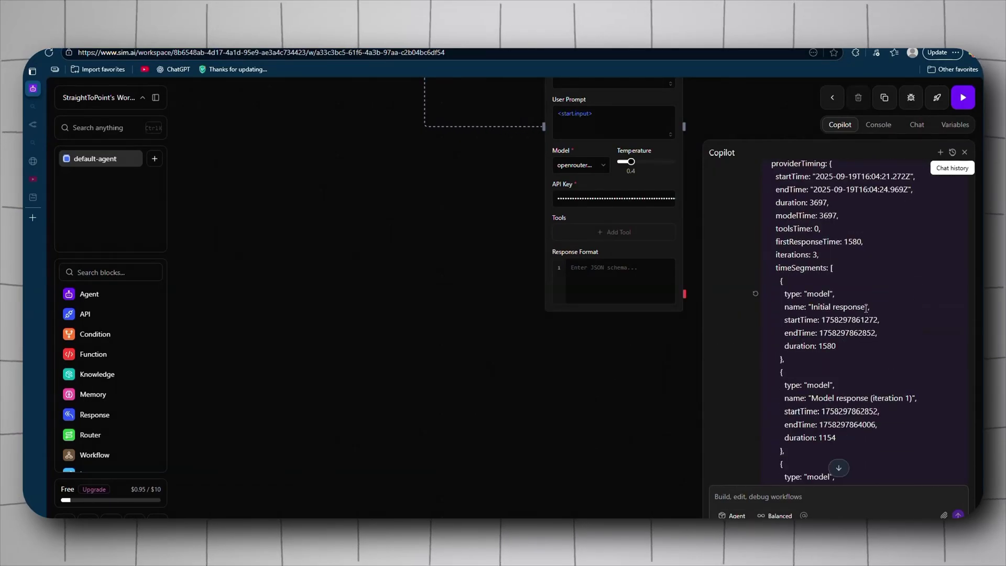
scroll(860, 288, down, 5)
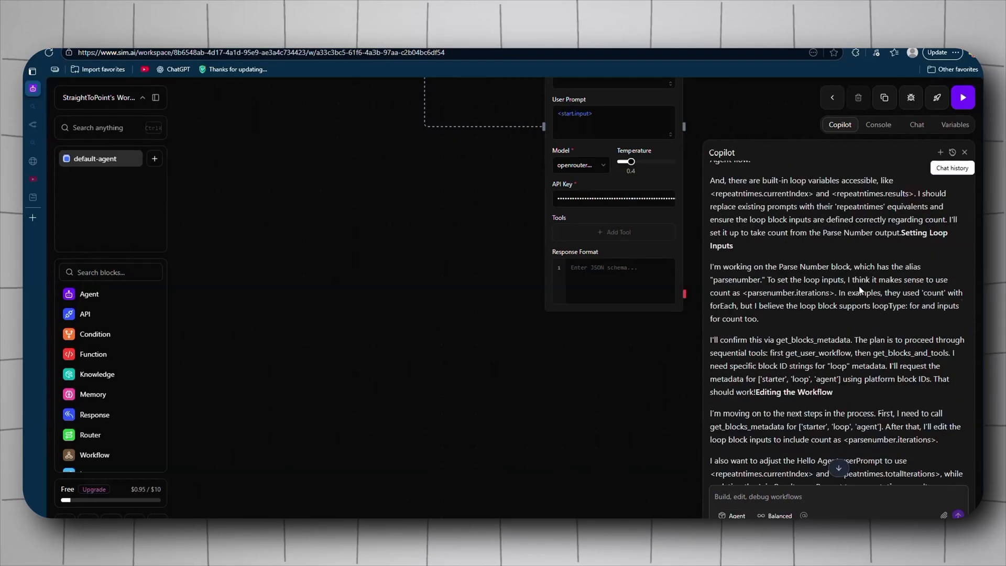
scroll(859, 286, down, 4)
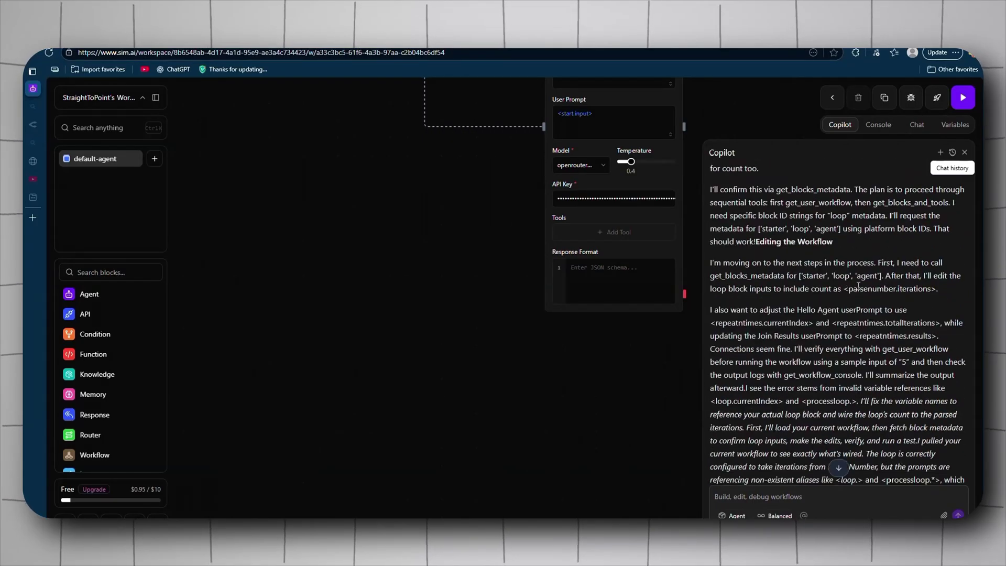
scroll(858, 286, down, 9)
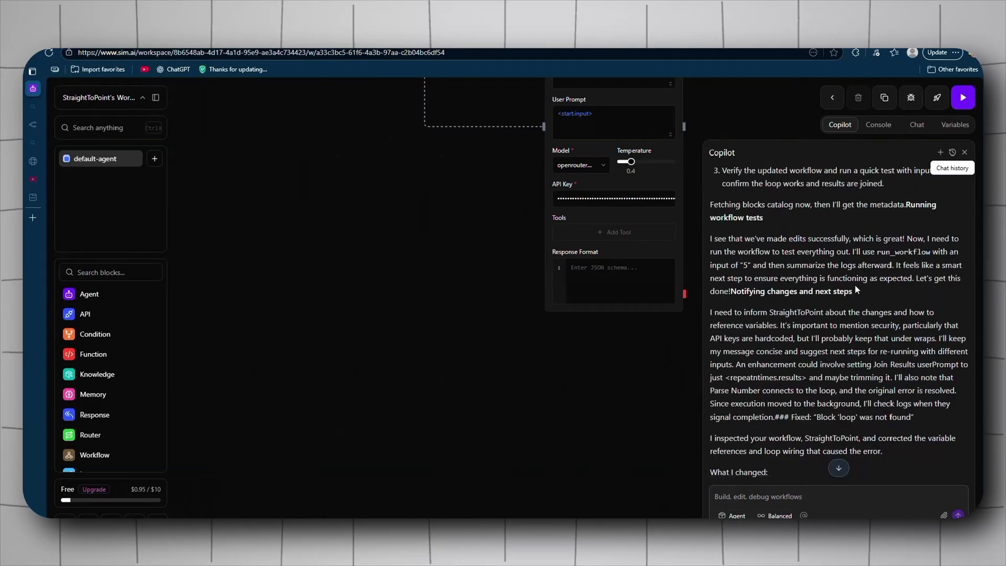
scroll(857, 290, down, 2)
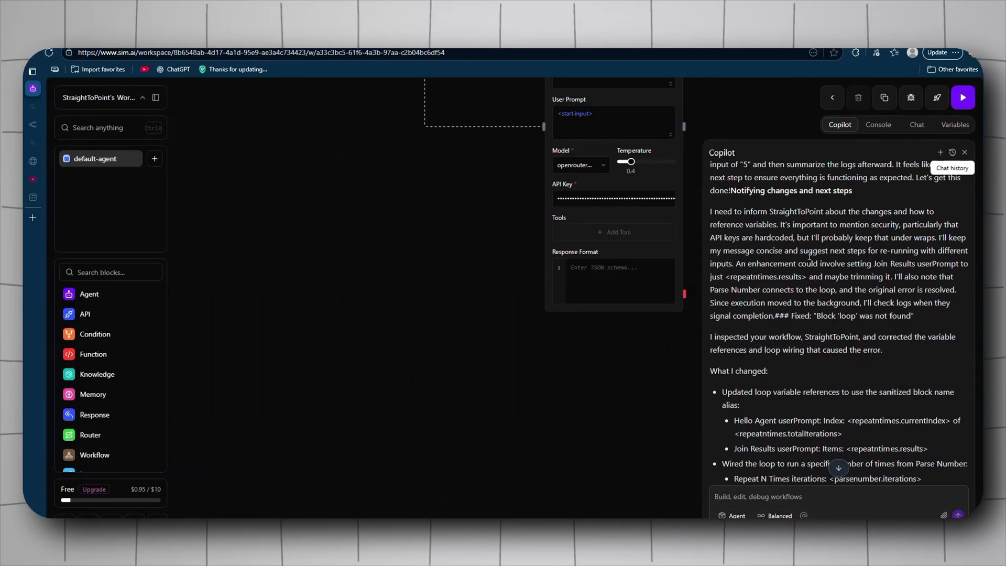
scroll(810, 262, down, 3)
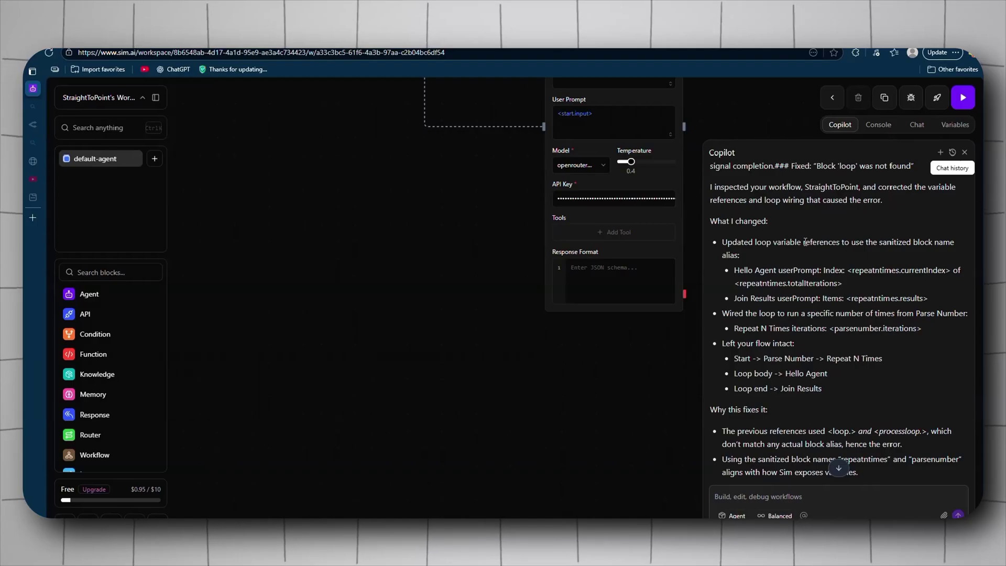
scroll(804, 242, down, 4)
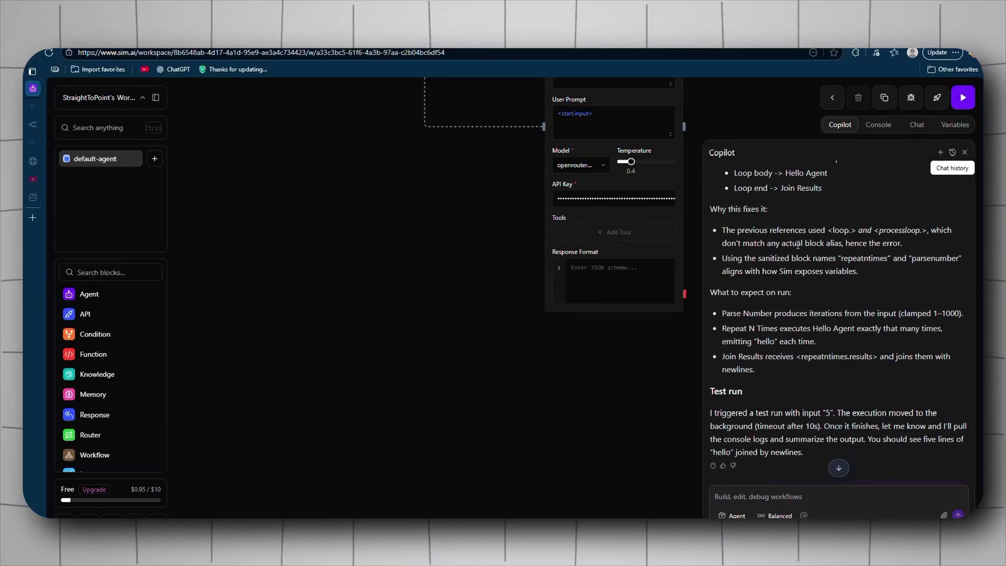
click(777, 516)
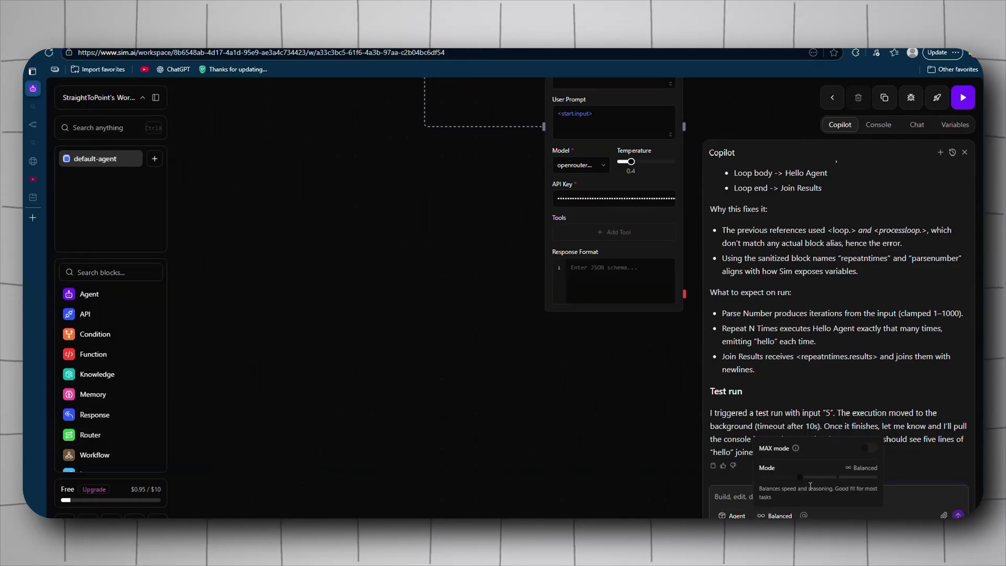
mouse_move(795, 480)
mouse_down()
mouse_move(886, 486)
mouse_move(787, 497)
mouse_up()
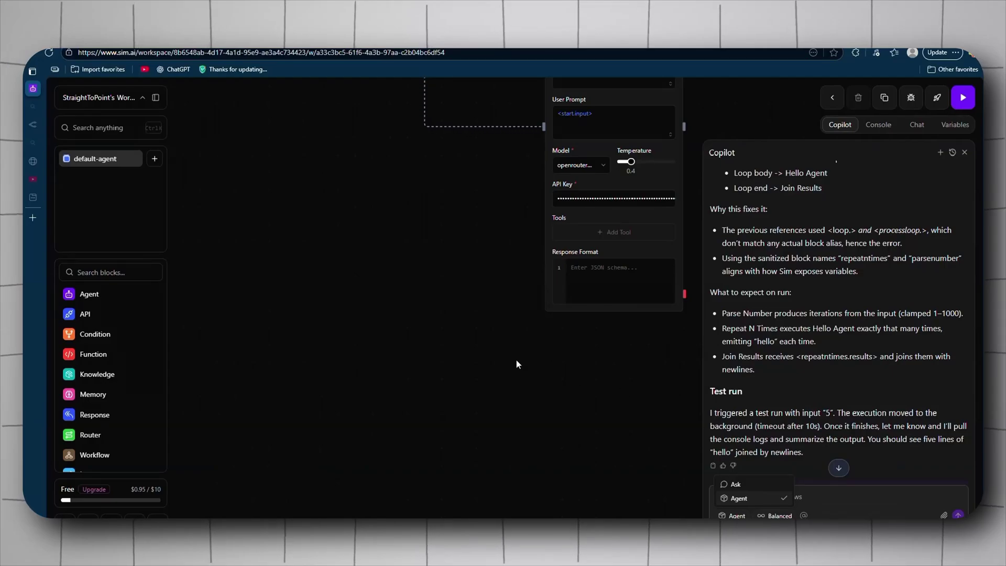
click(448, 247)
drag(413, 227, 434, 382)
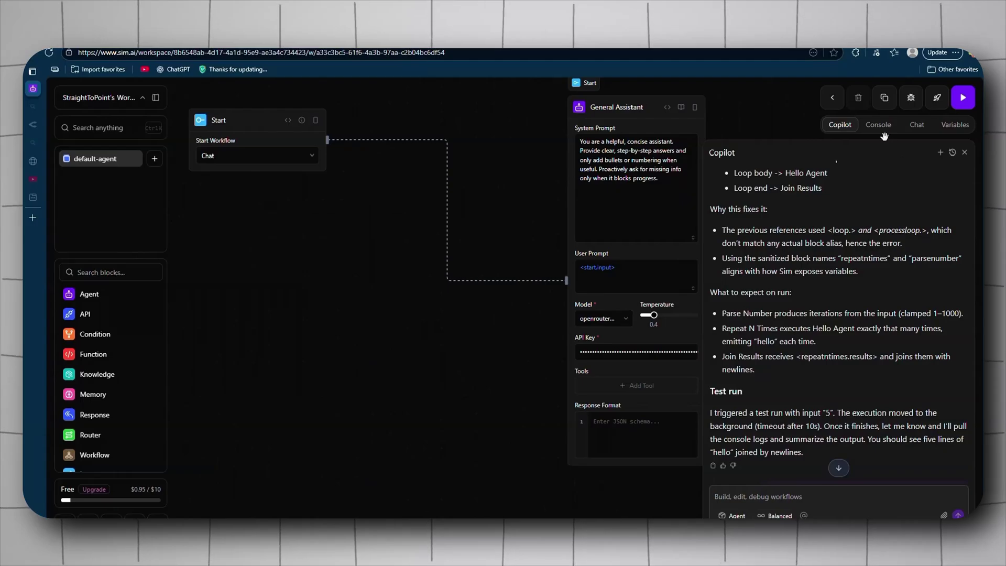
click(965, 152)
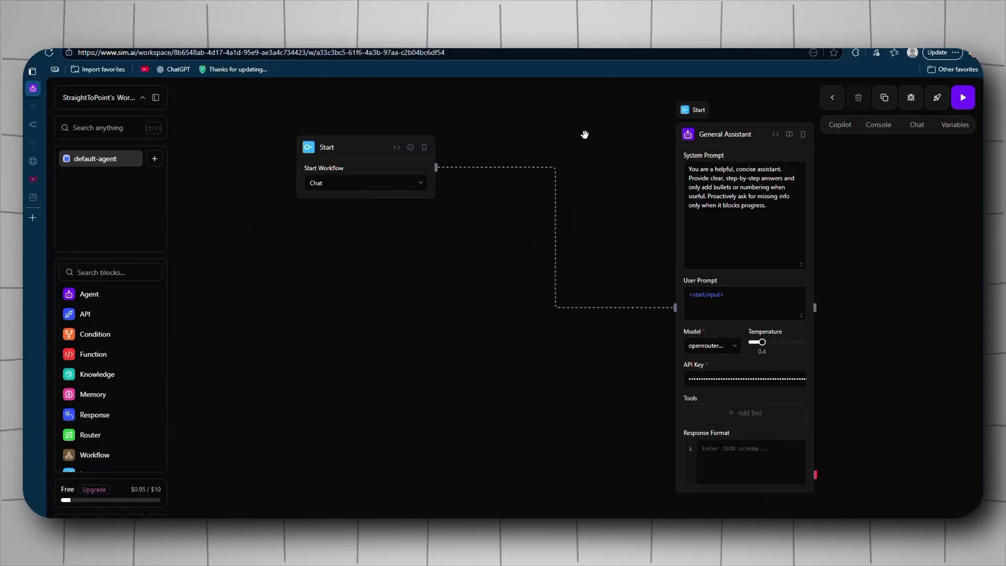
drag(585, 135, 489, 256)
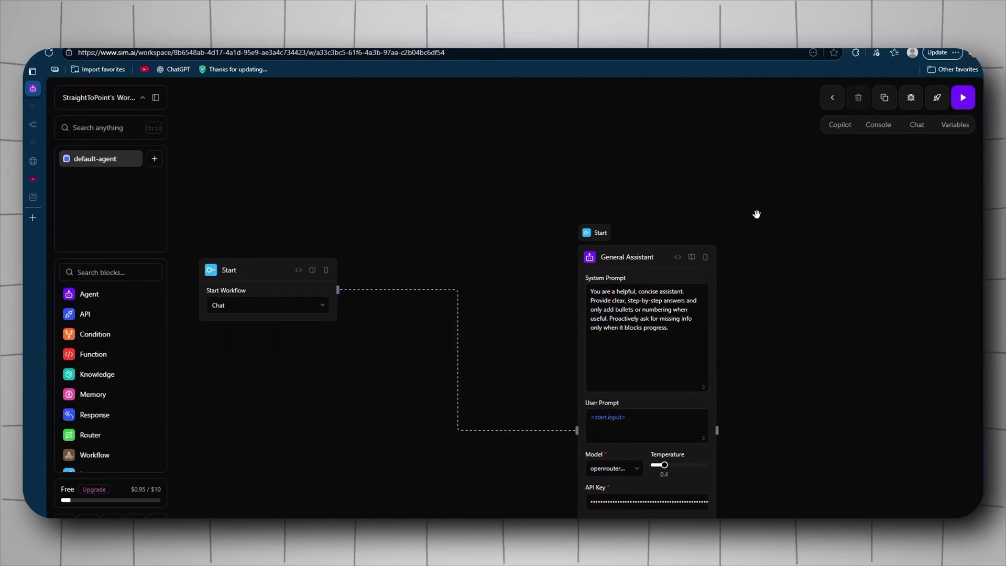
click(937, 98)
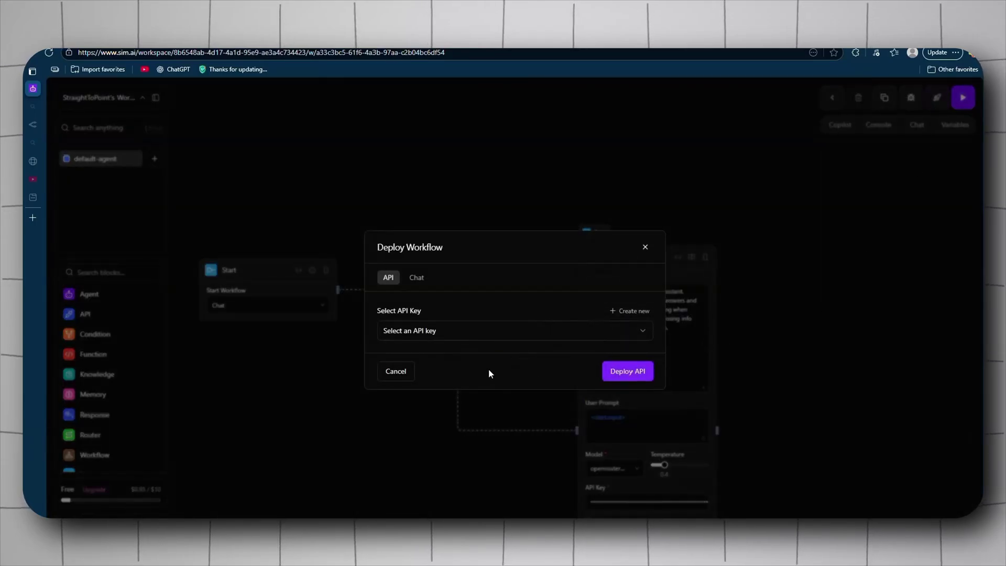
click(643, 368)
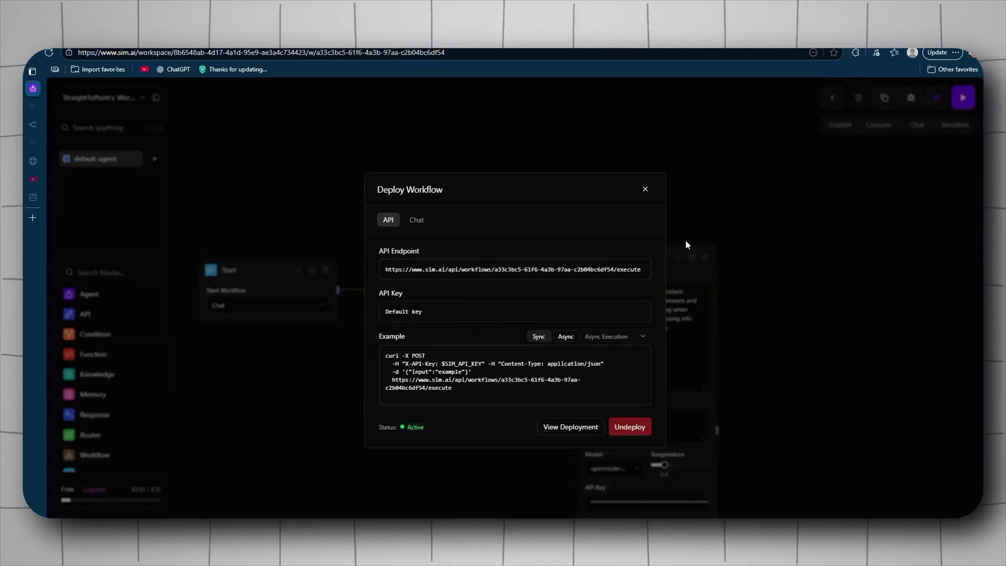
click(647, 190)
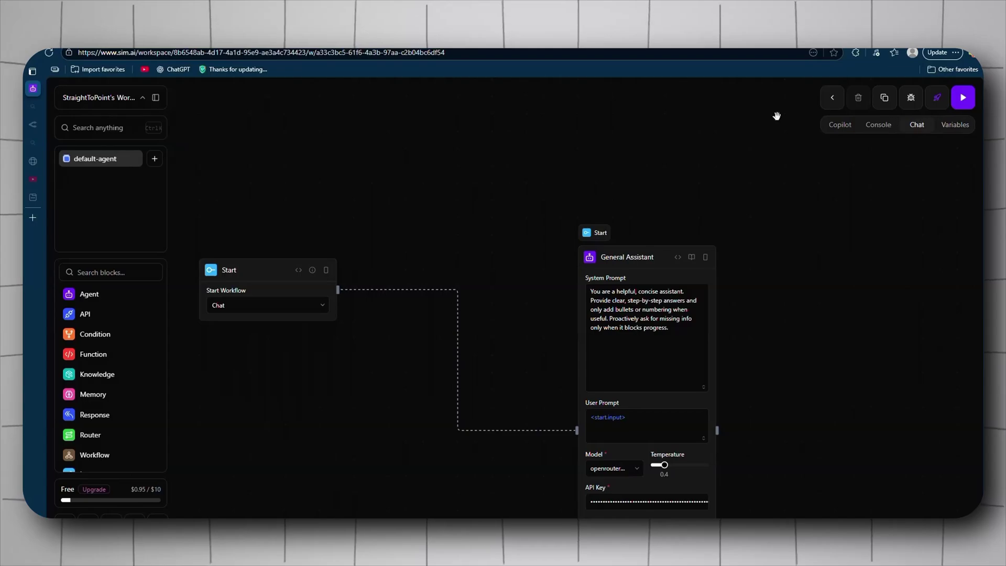
Step: Expand the workflow toolbar and open the Deploy dialog on its Chat tab
click(835, 102)
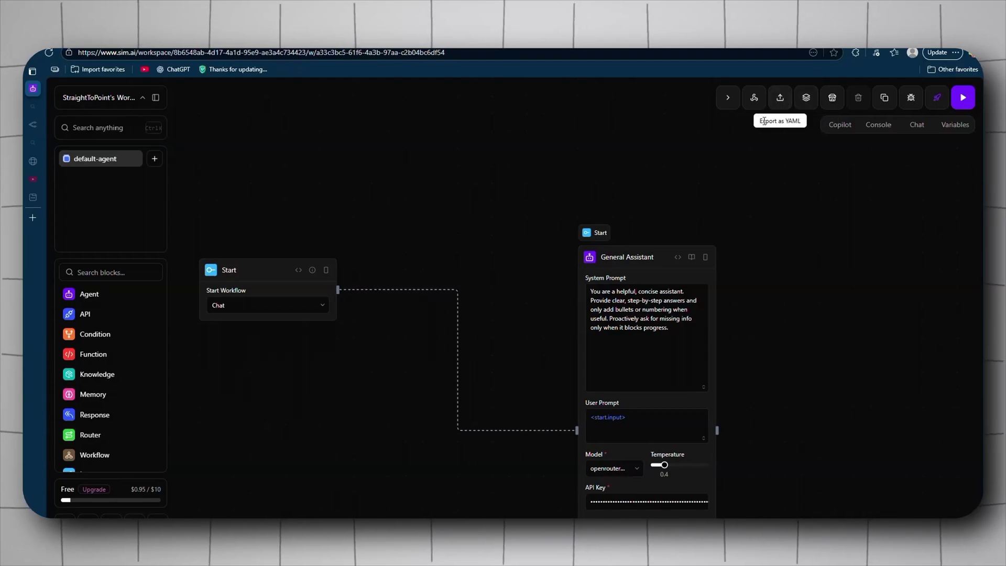
mouse_move(356, 295)
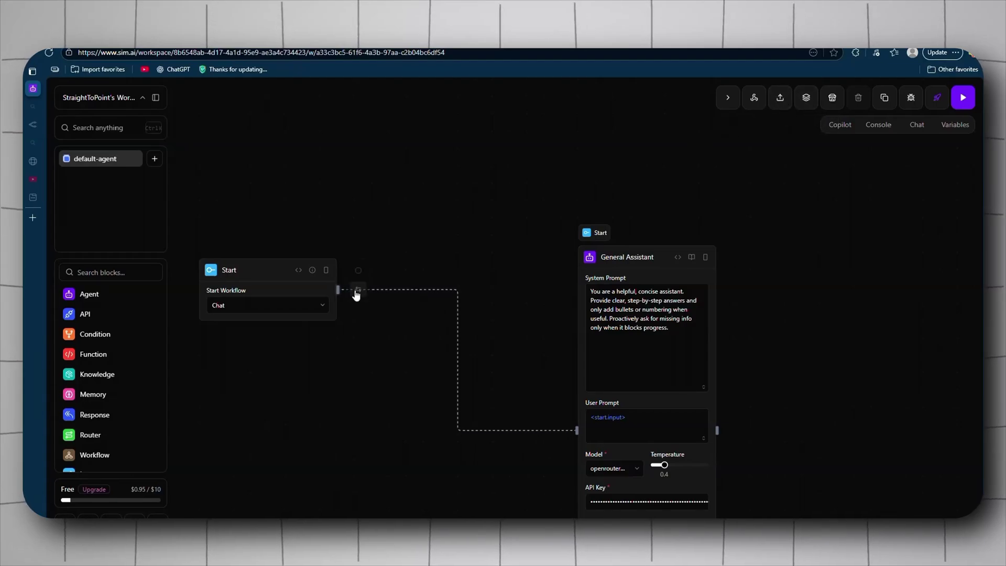
click(936, 99)
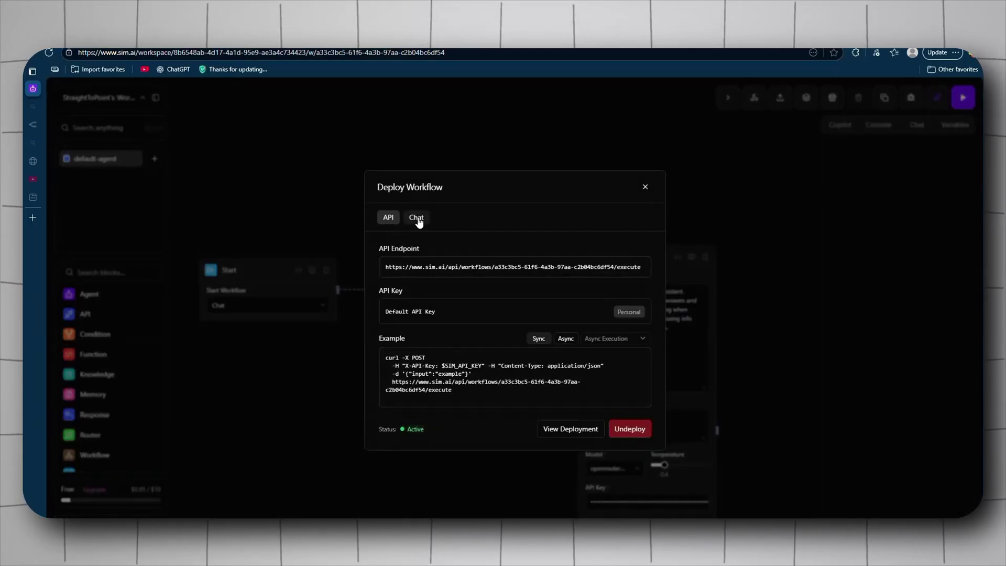
click(418, 219)
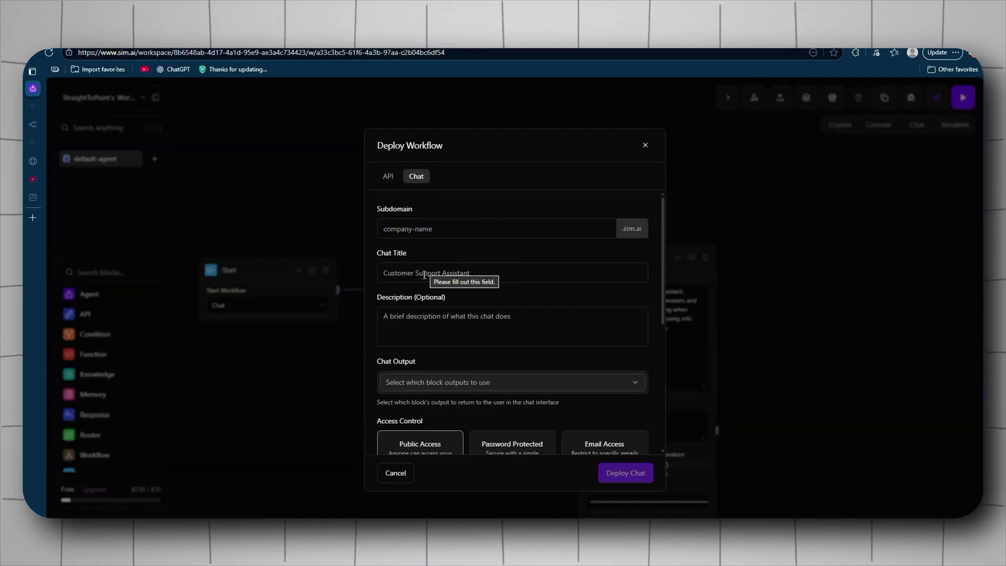
Step: Review the chat deployment form and close the dialog without deploying
scroll(426, 276, down, 1)
scroll(431, 374, down, 3)
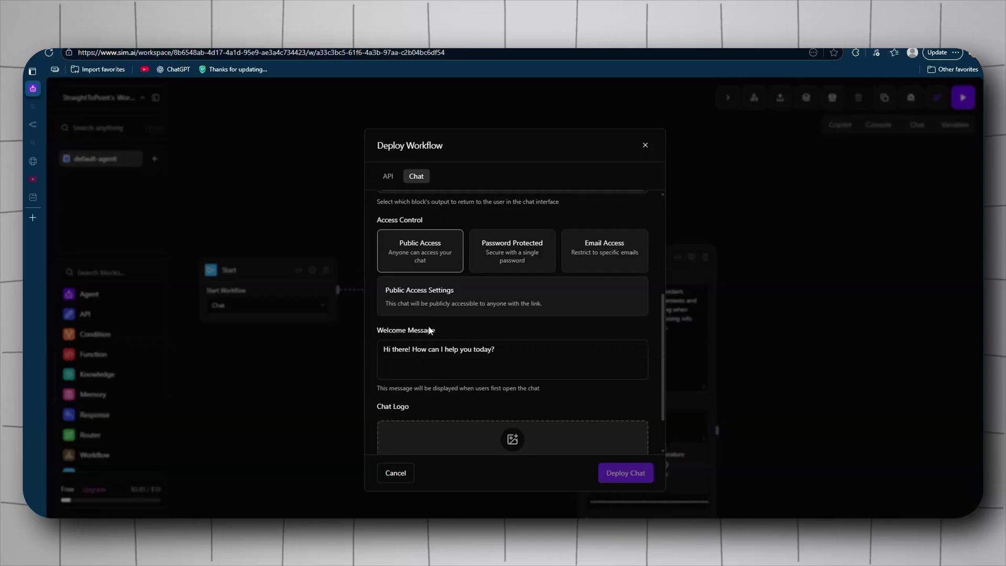
scroll(448, 361, down, 1)
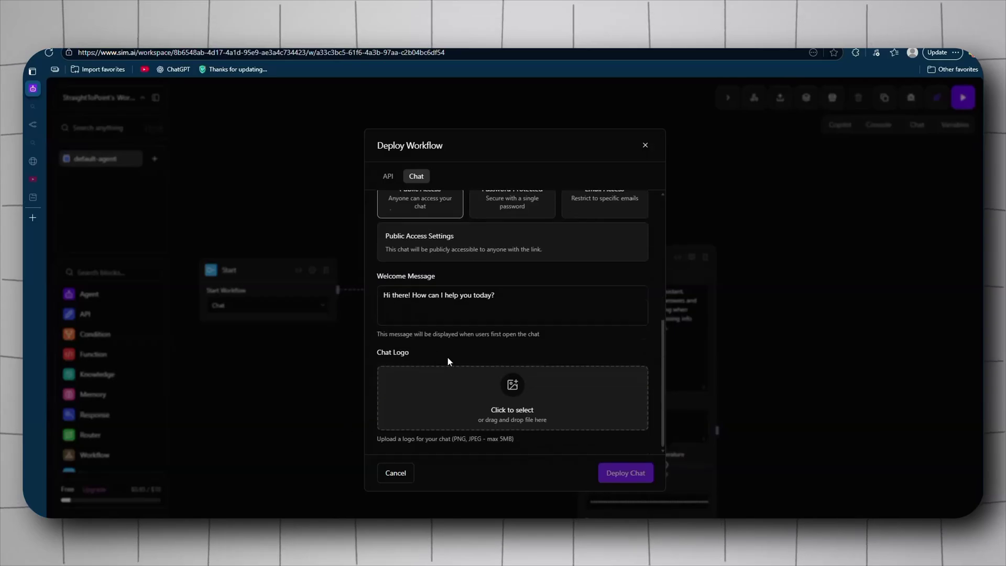
click(650, 146)
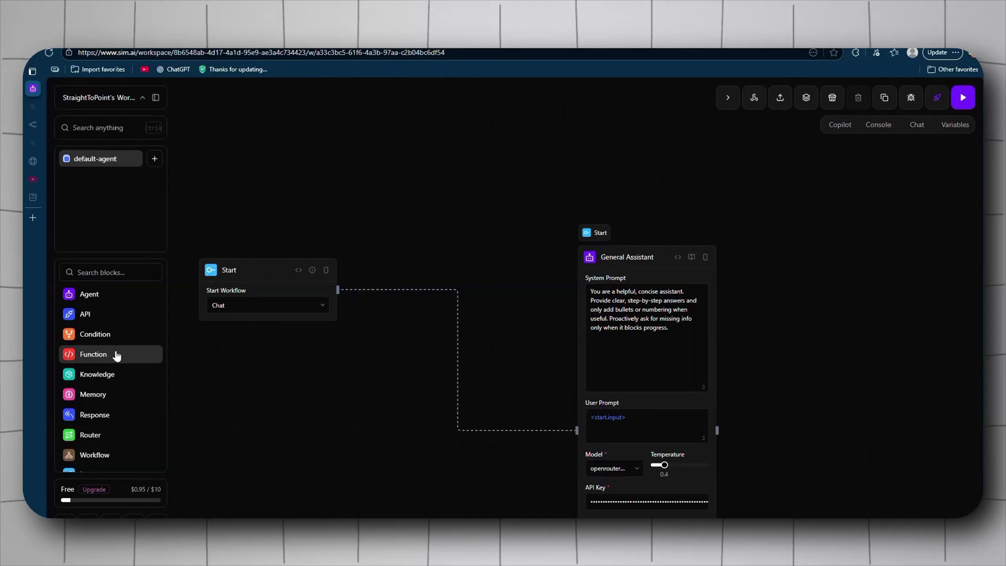
Step: Drop a Function block onto the canvas as Function 1, linked from Start
scroll(279, 362, down, 3)
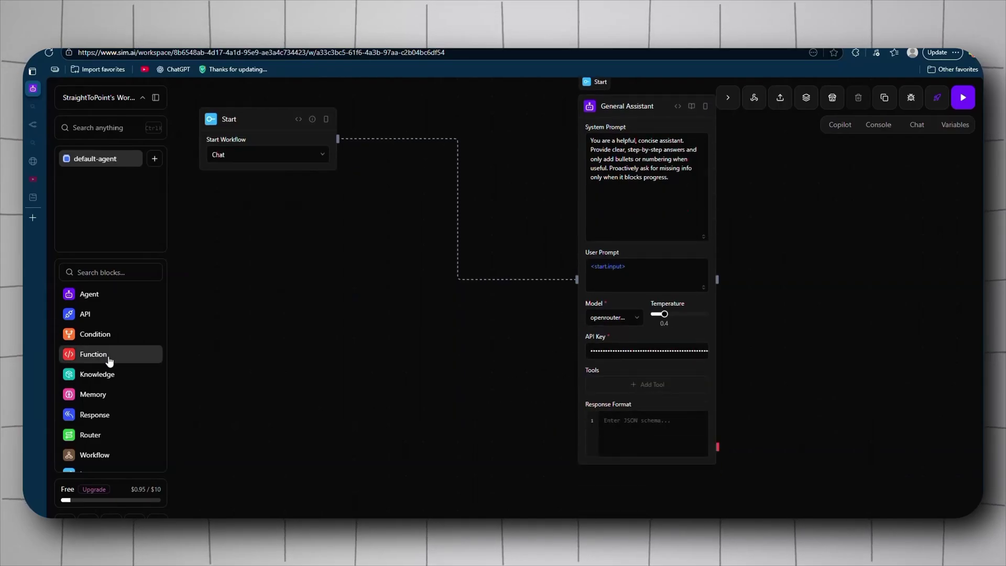
drag(103, 362, 310, 373)
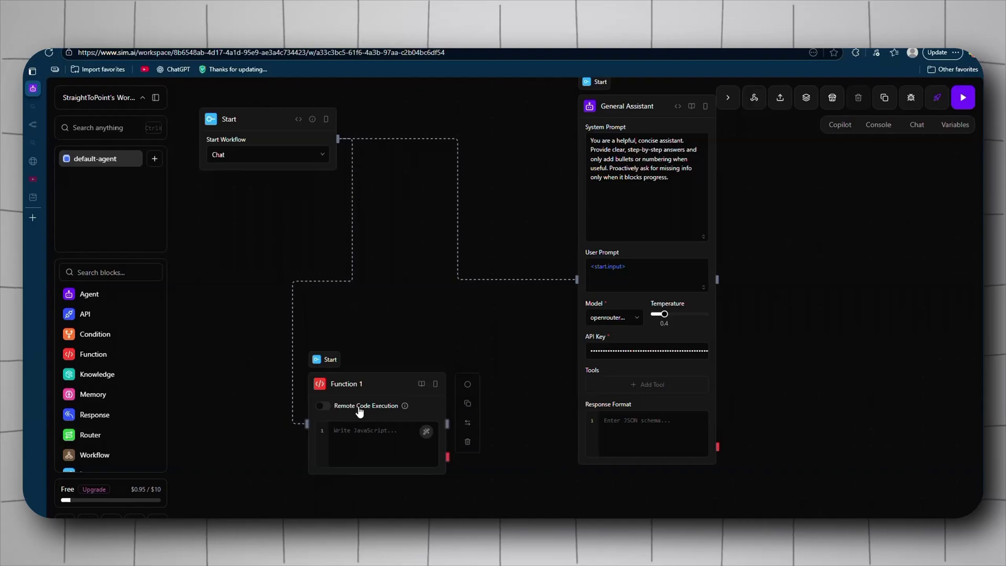
mouse_move(406, 408)
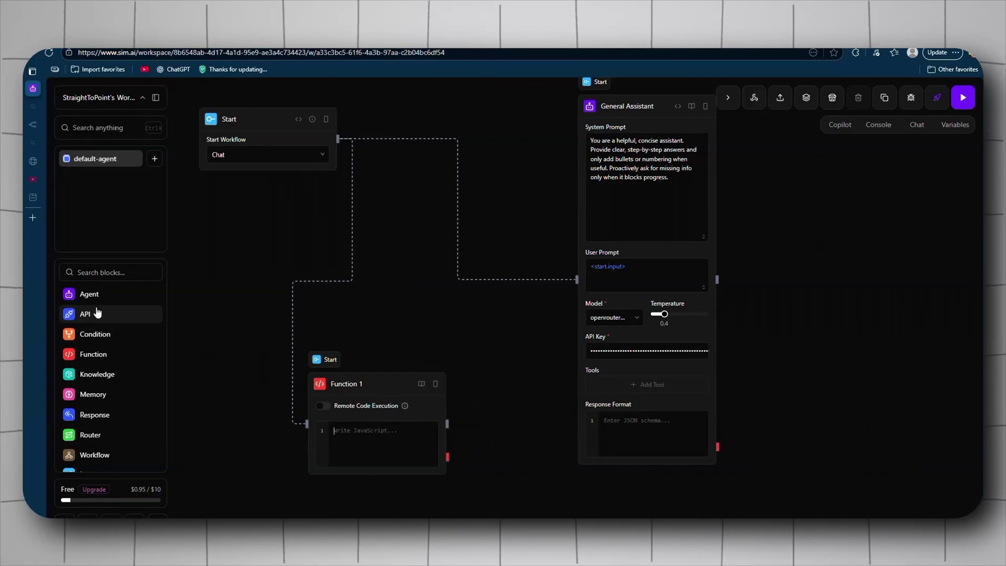
Step: Place an API 1 block on the canvas and review its GET/POST/PUT/DELETE/PATCH methods, leaving GET
drag(97, 313, 262, 314)
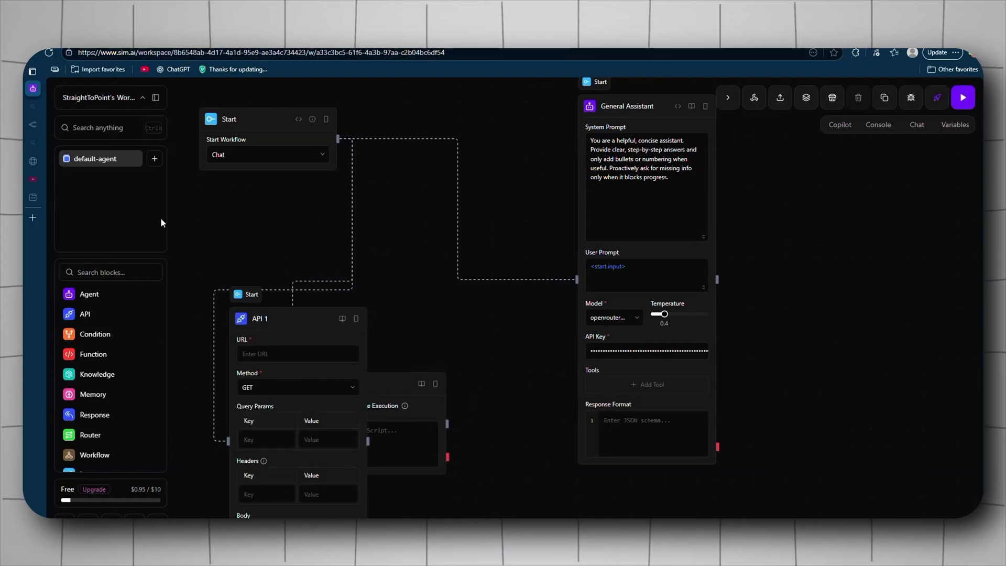
scroll(187, 234, down, 2)
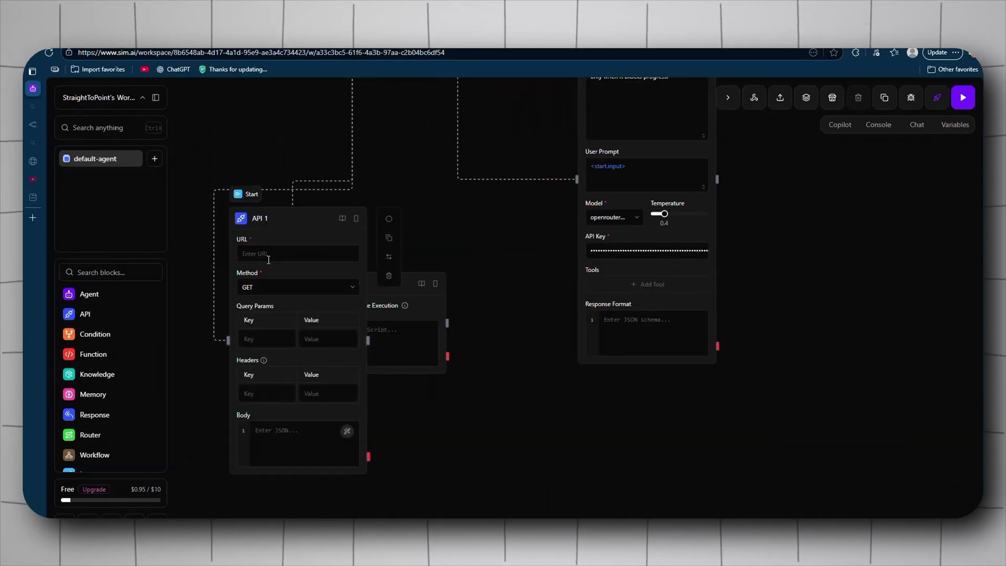
click(698, 98)
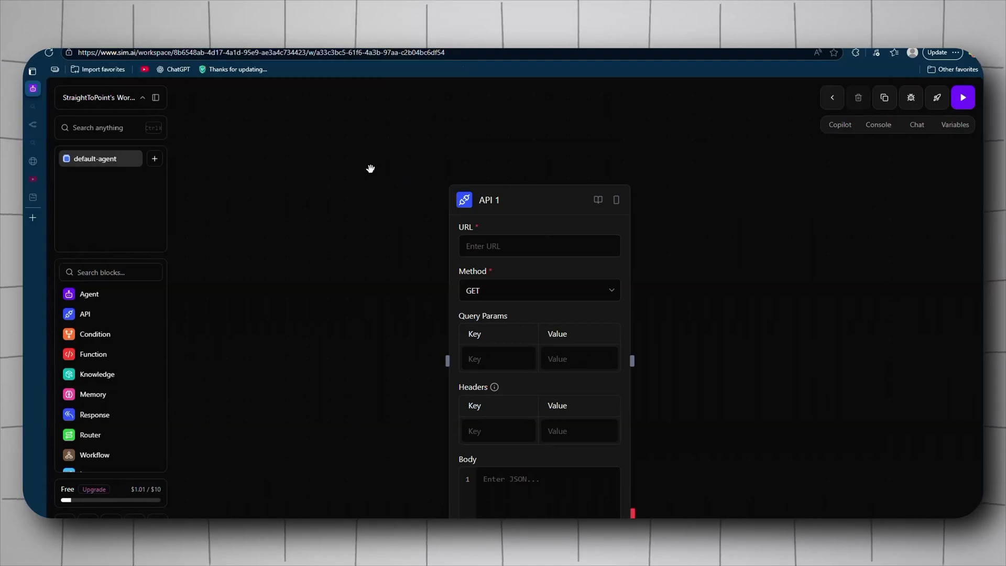
drag(370, 168, 323, 104)
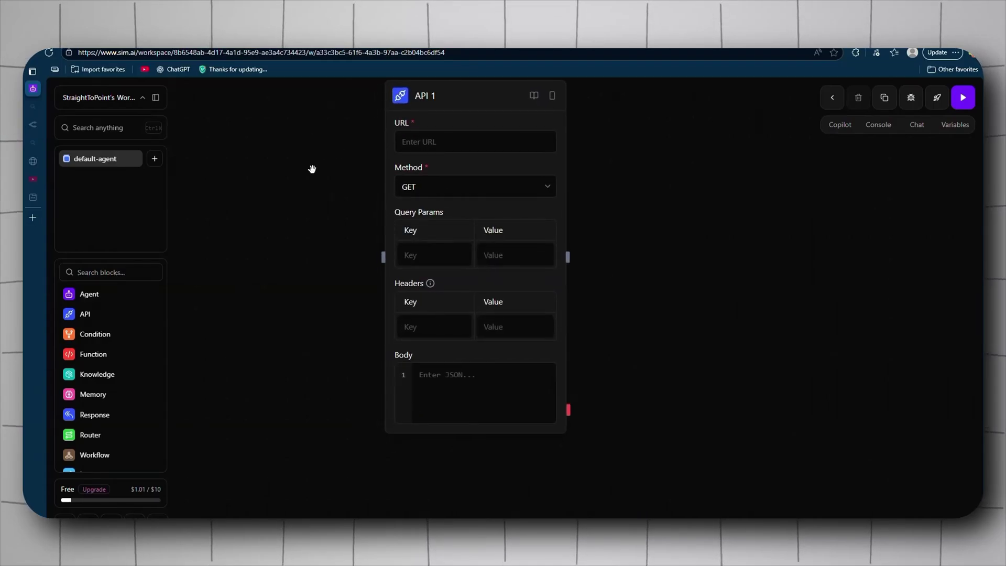
scroll(365, 141, up, 3)
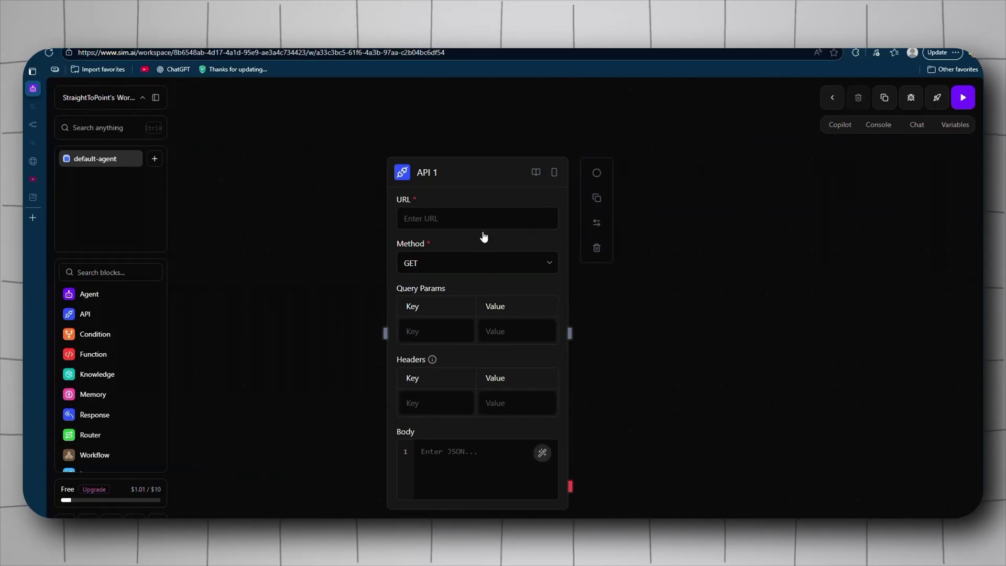
double_click(452, 267)
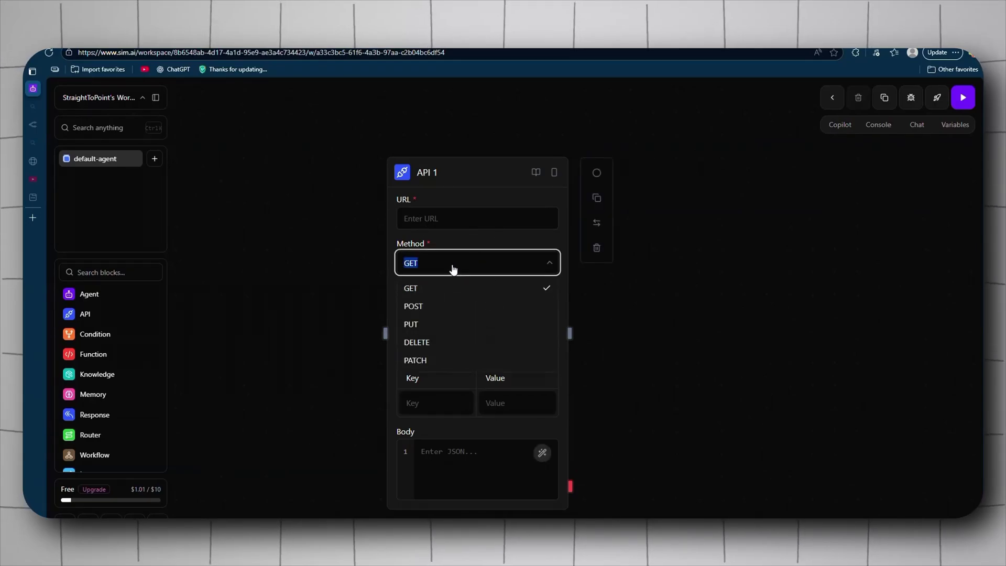
click(389, 276)
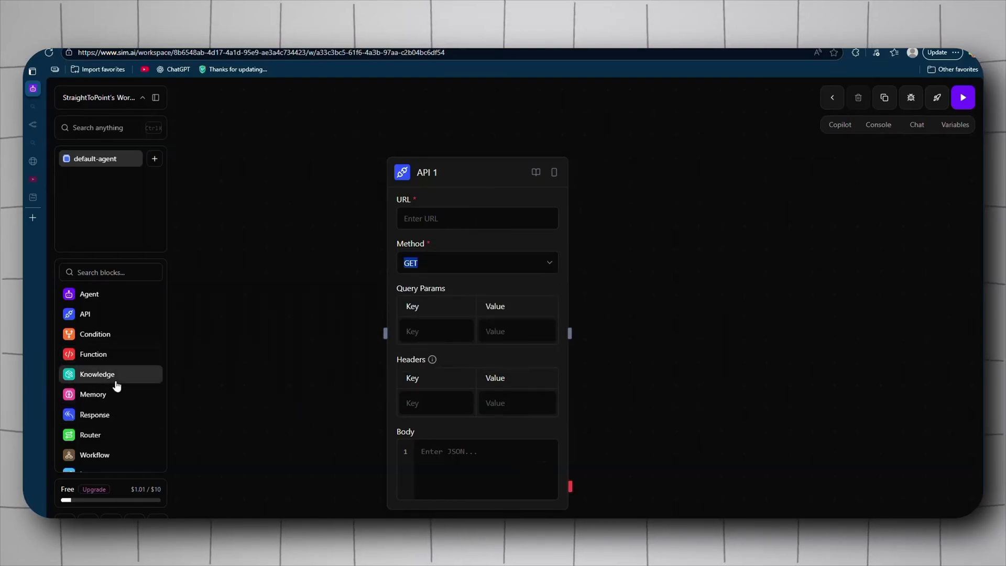
scroll(117, 384, down, 3)
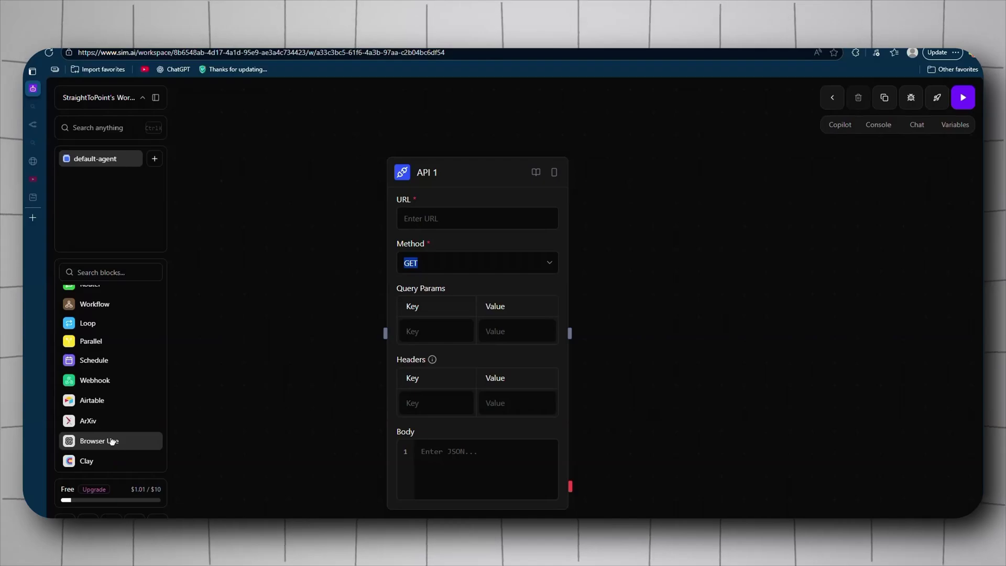
Step: Place a Browser Use 1 block beside API 1, then delete both Browser Use 1 and API 1
click(112, 442)
drag(600, 272, 703, 204)
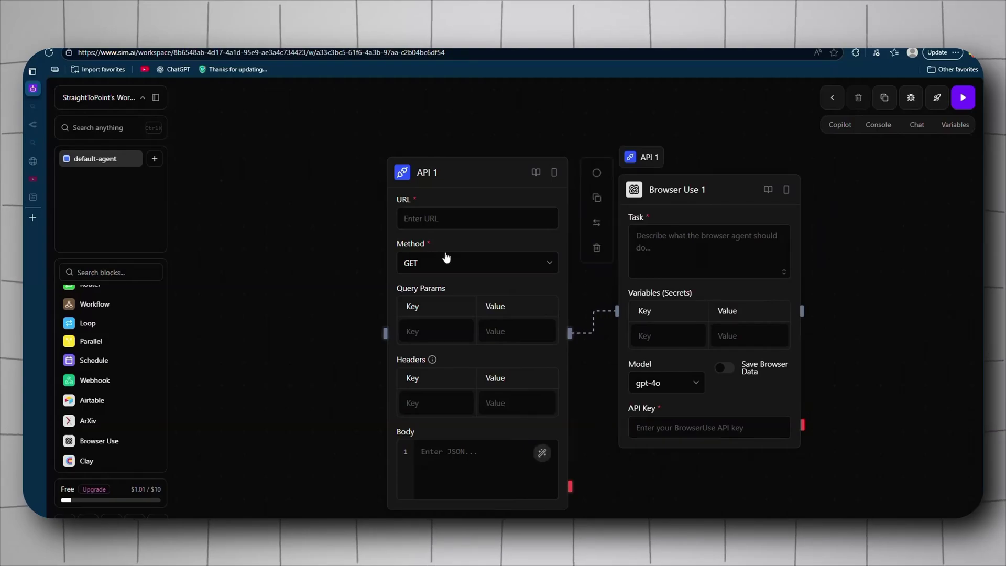
mouse_move(816, 235)
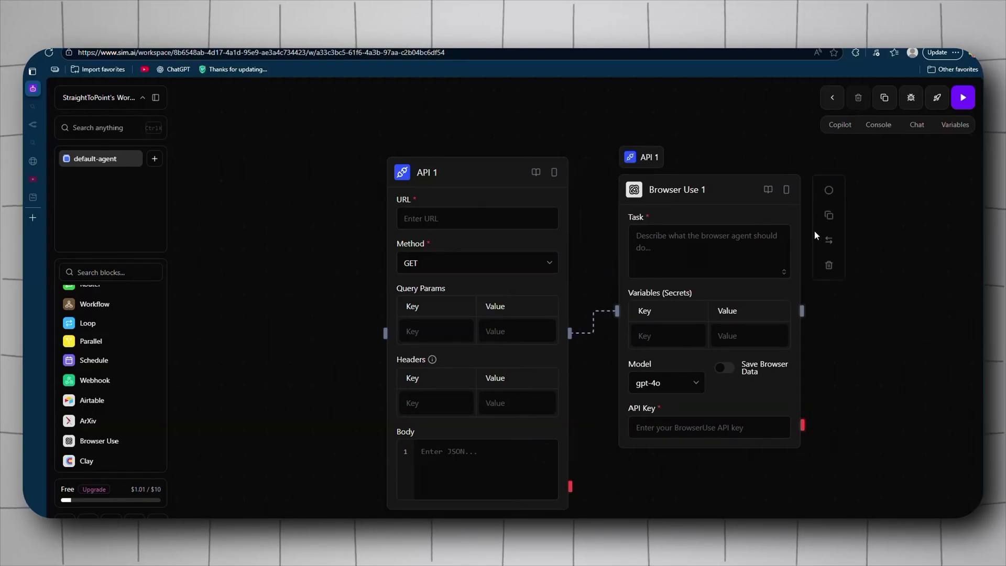
click(835, 269)
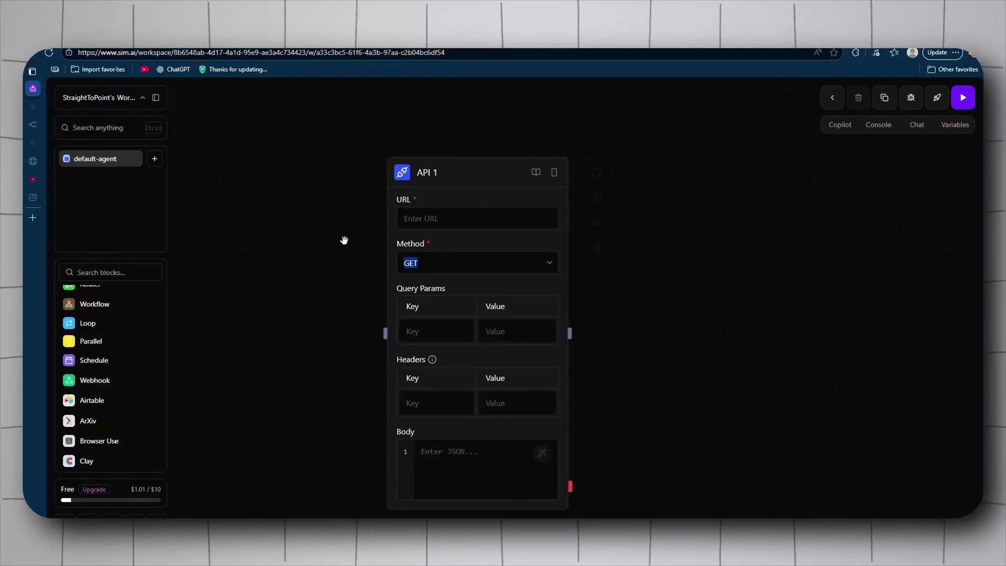
mouse_move(611, 235)
click(597, 247)
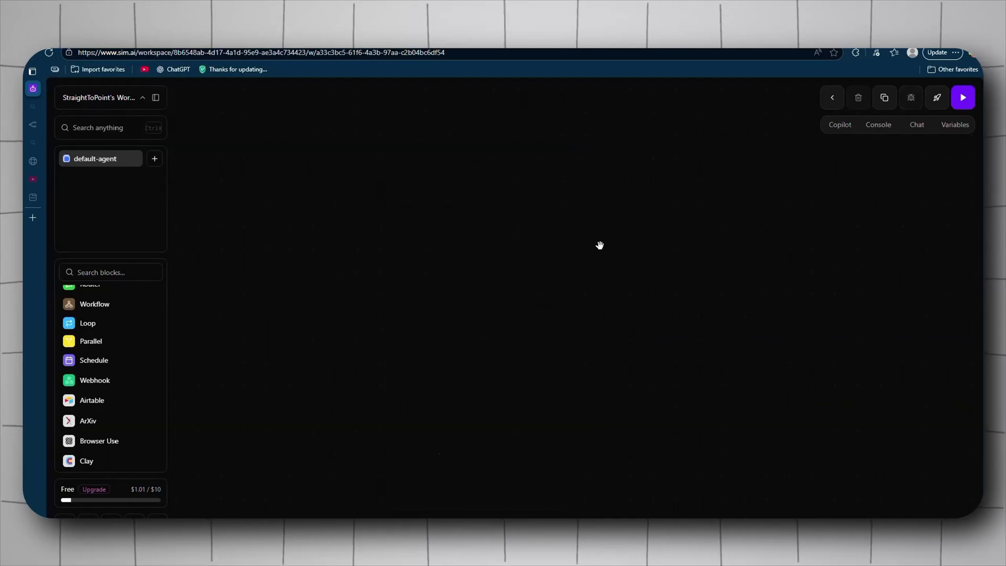
scroll(129, 372, down, 10)
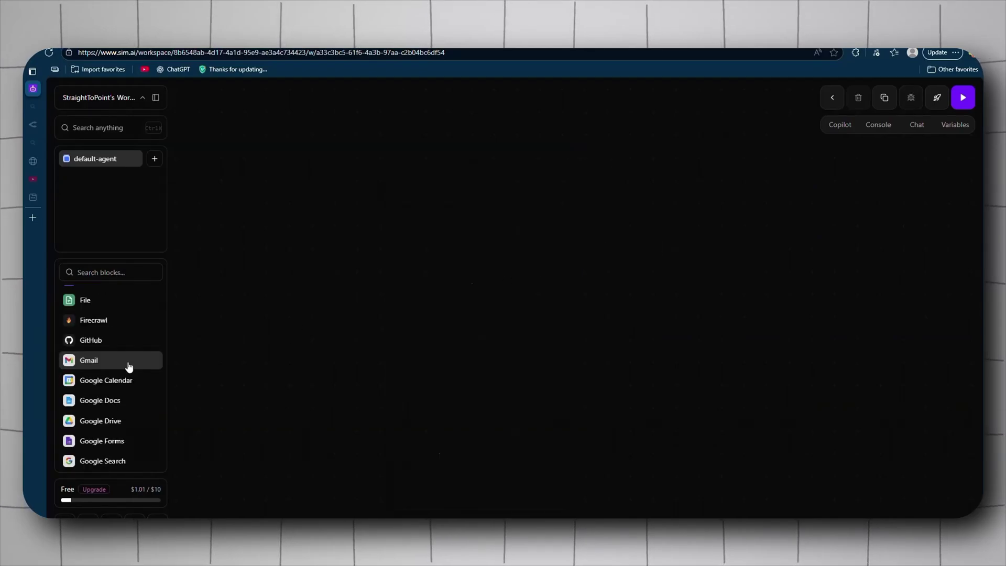
scroll(135, 367, down, 1)
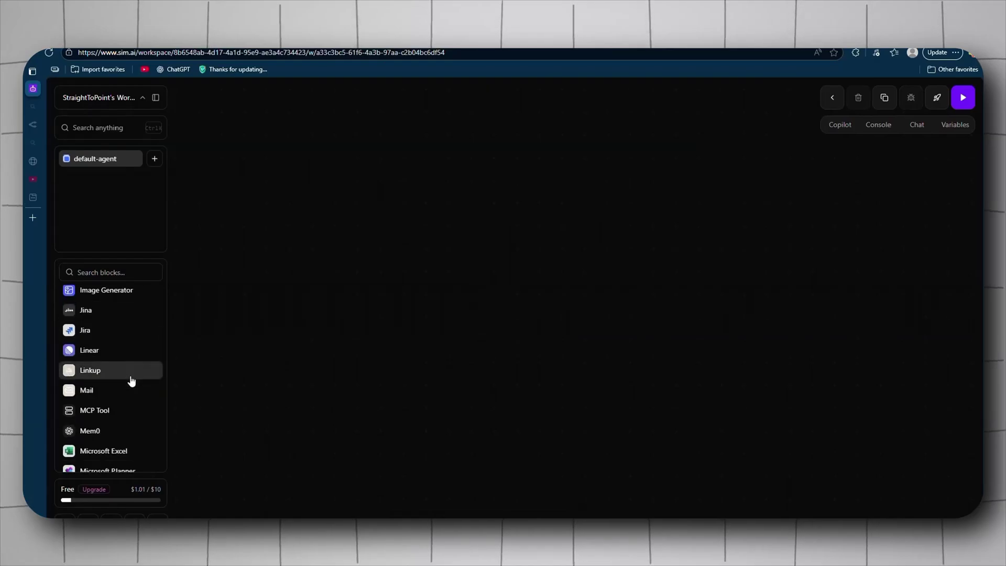
scroll(122, 413, down, 2)
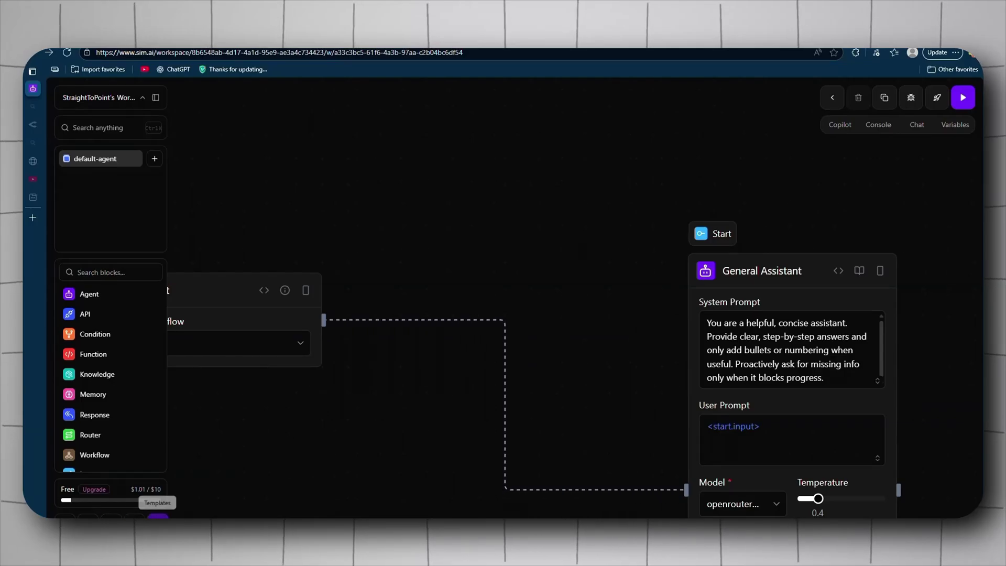
Step: Browse the templates gallery, jump to the Marketing templates, then go to the Knowledge page
click(158, 516)
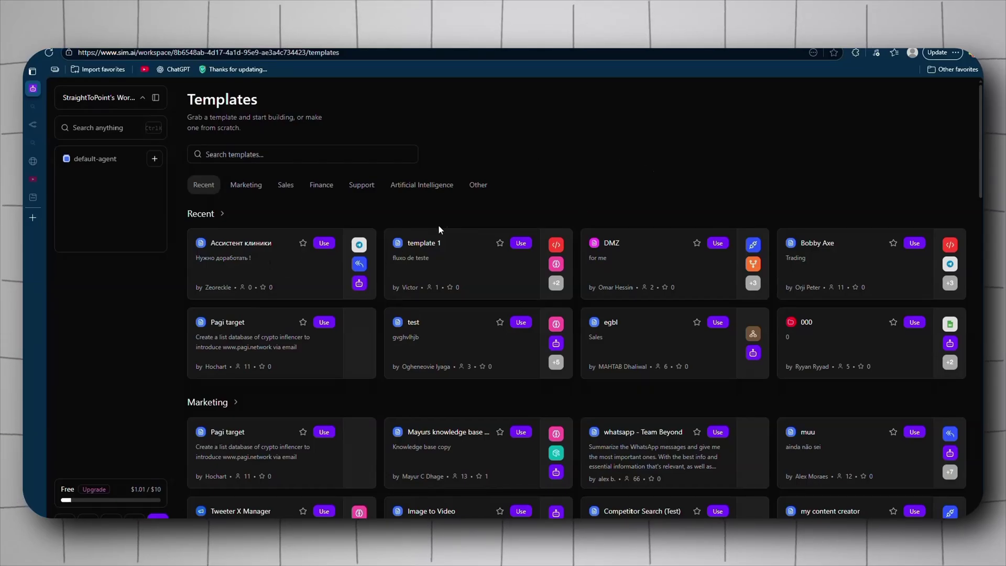
scroll(453, 260, down, 4)
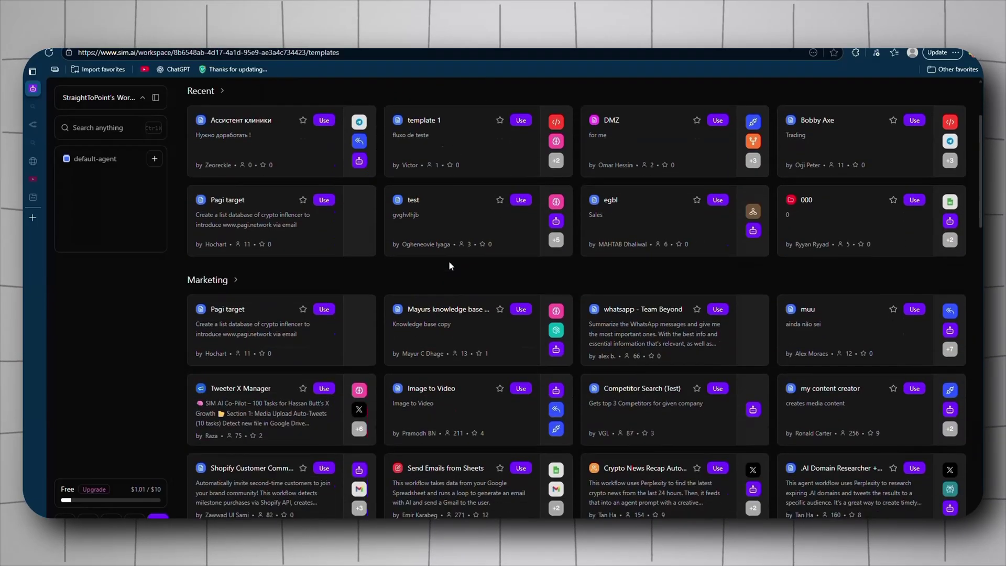
scroll(446, 260, down, 10)
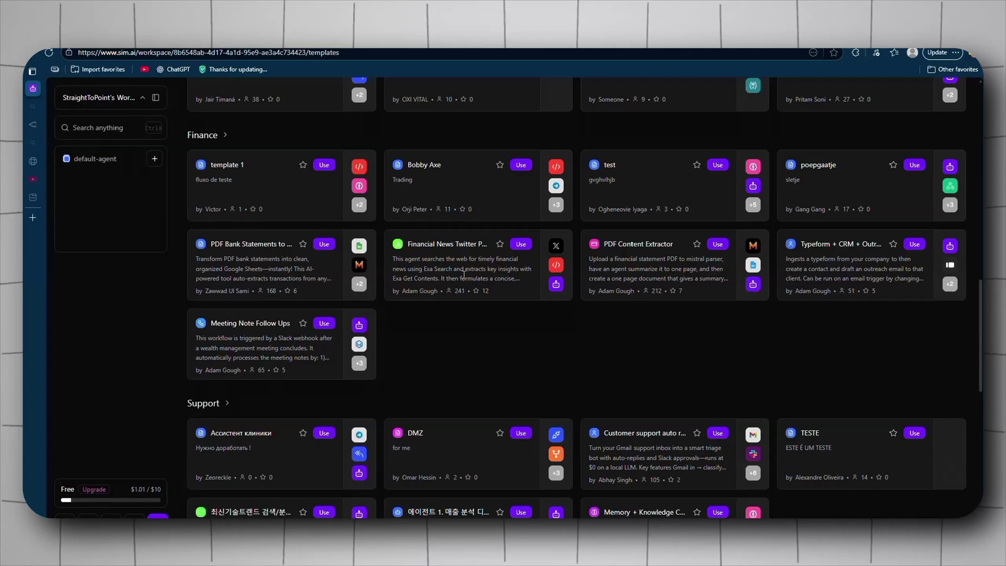
scroll(552, 273, up, 8)
scroll(444, 290, up, 4)
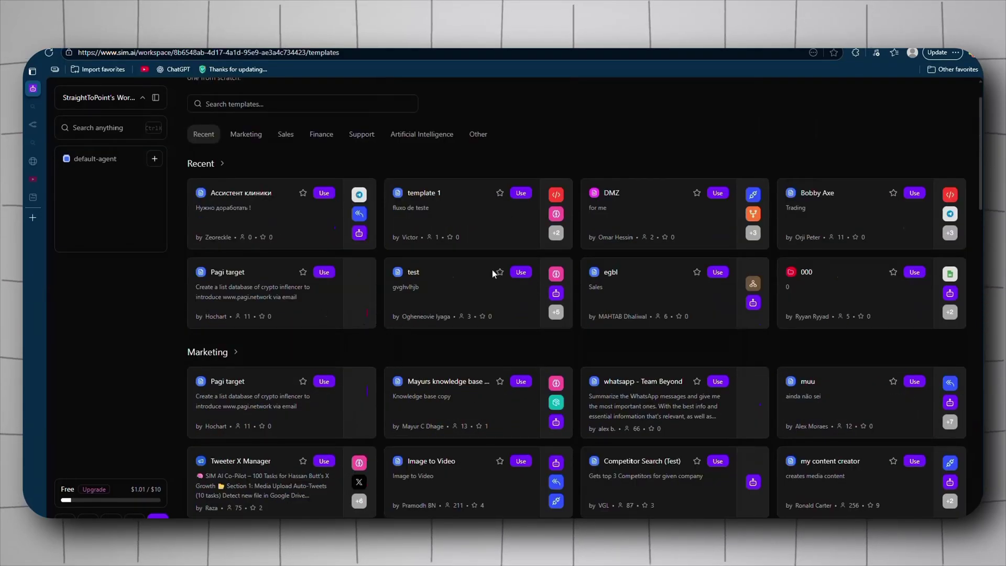
click(246, 138)
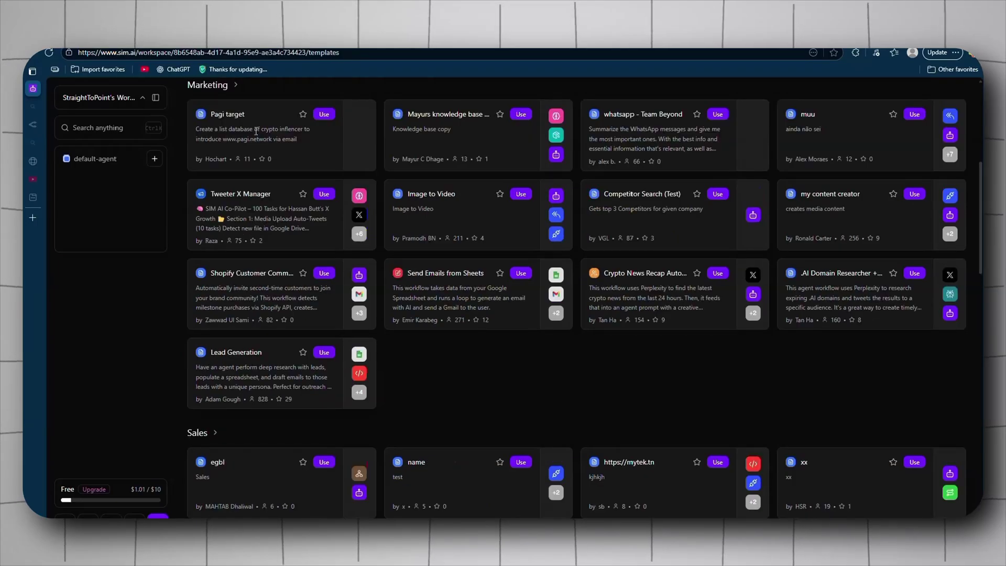
scroll(255, 141, up, 5)
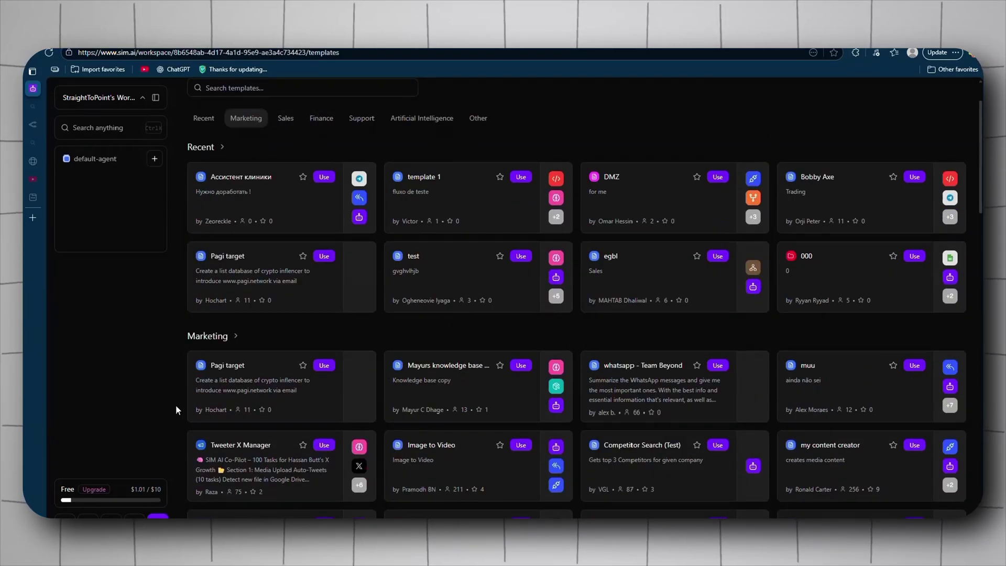
click(135, 519)
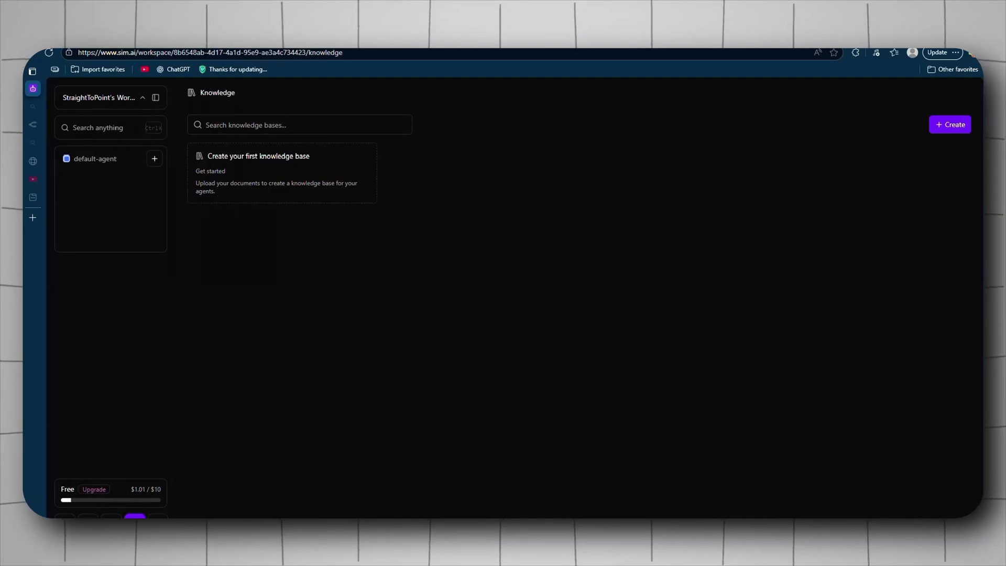
Step: Generate a new Copilot API key under Settings' Copilot Keys, then dismiss the notice and close Settings
click(65, 517)
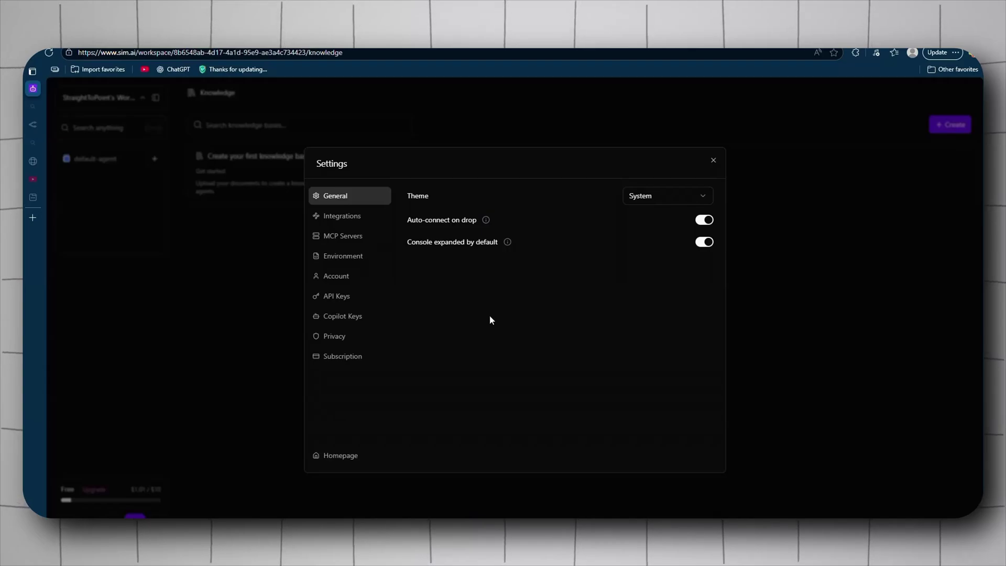
click(356, 317)
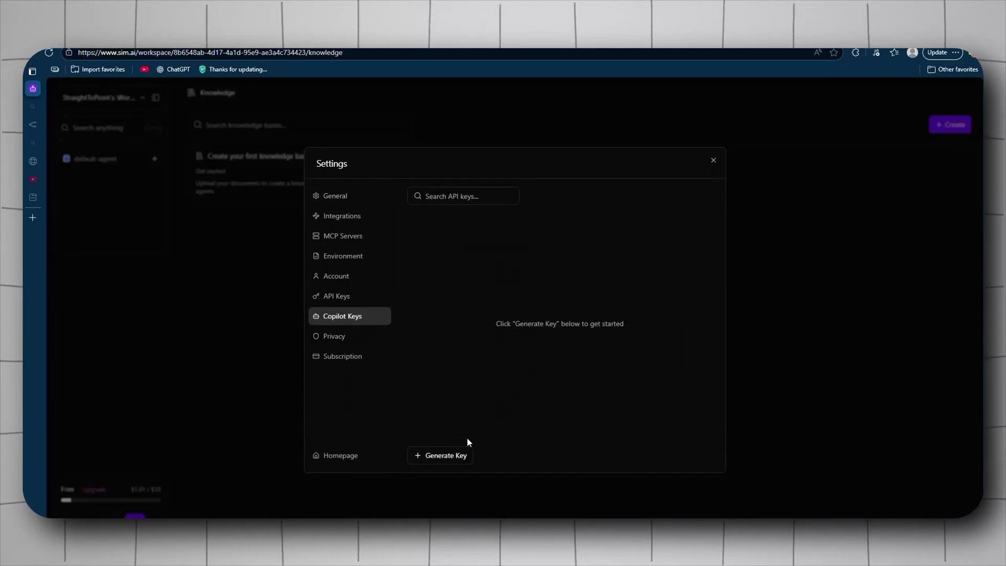
click(457, 457)
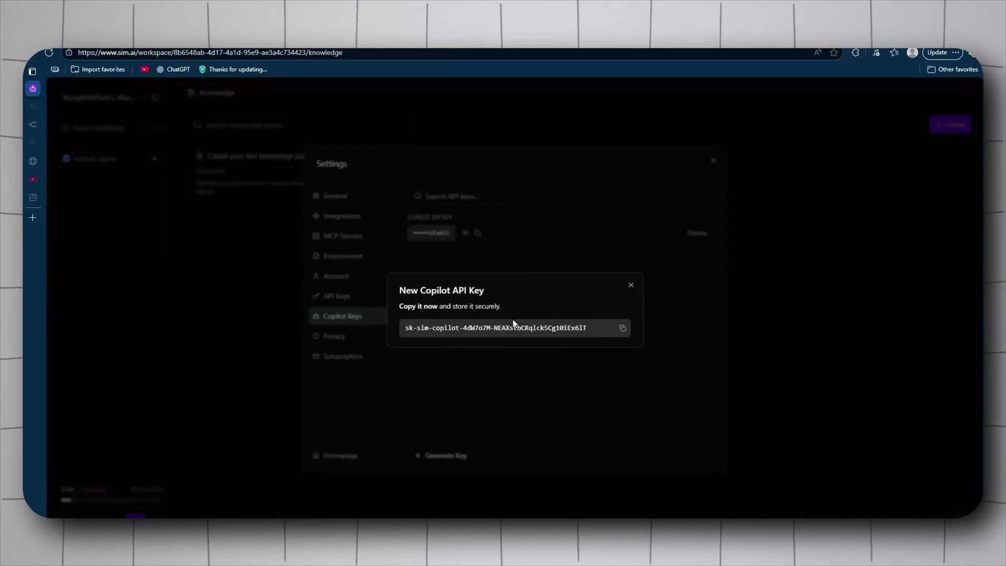
click(631, 285)
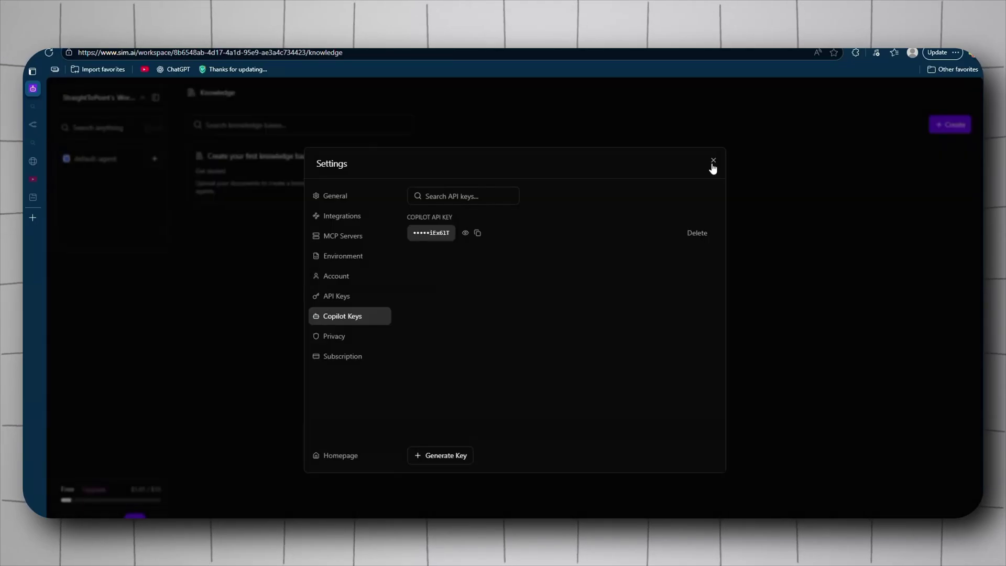
click(713, 161)
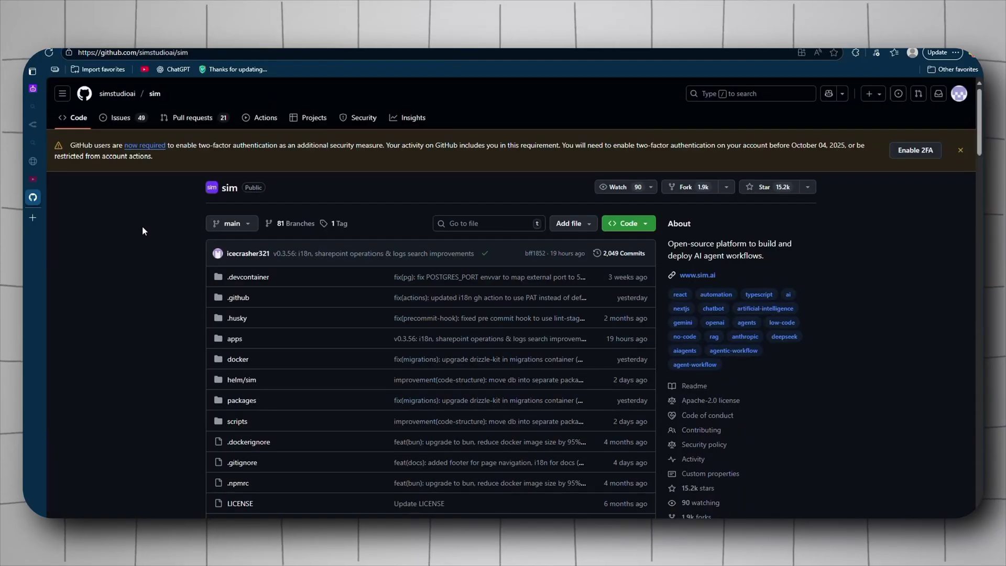
Step: Read the simstudioai/sim README through self-hosting to the Copilot API Keys section, then return to Sim
scroll(143, 230, down, 10)
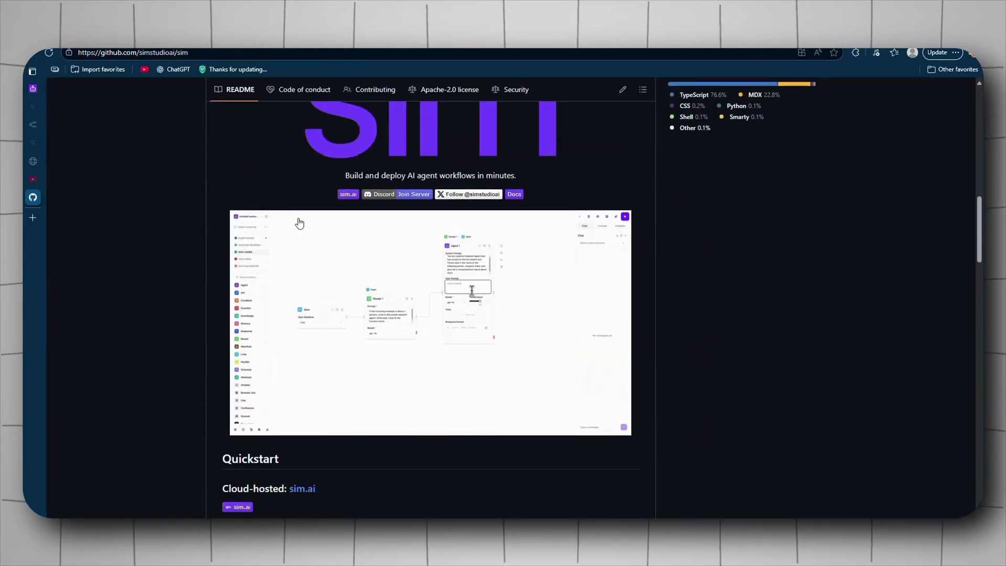
scroll(156, 263, down, 5)
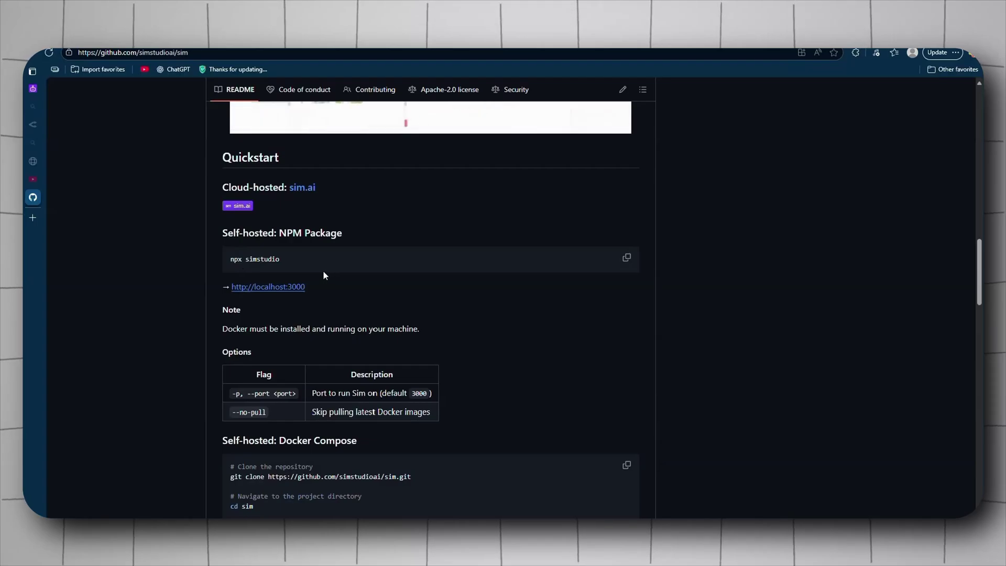
scroll(169, 269, down, 4)
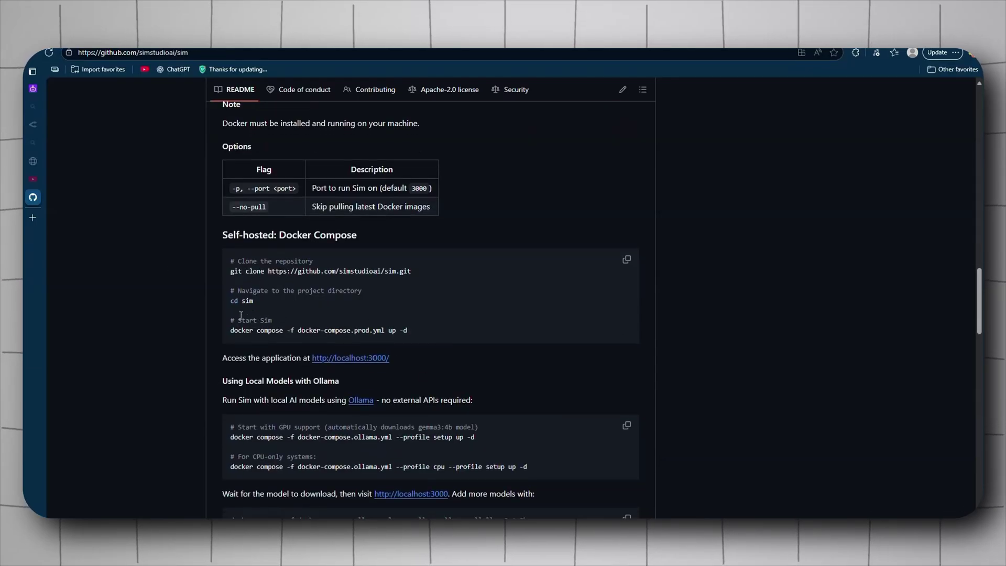
scroll(272, 273, down, 2)
scroll(243, 273, down, 8)
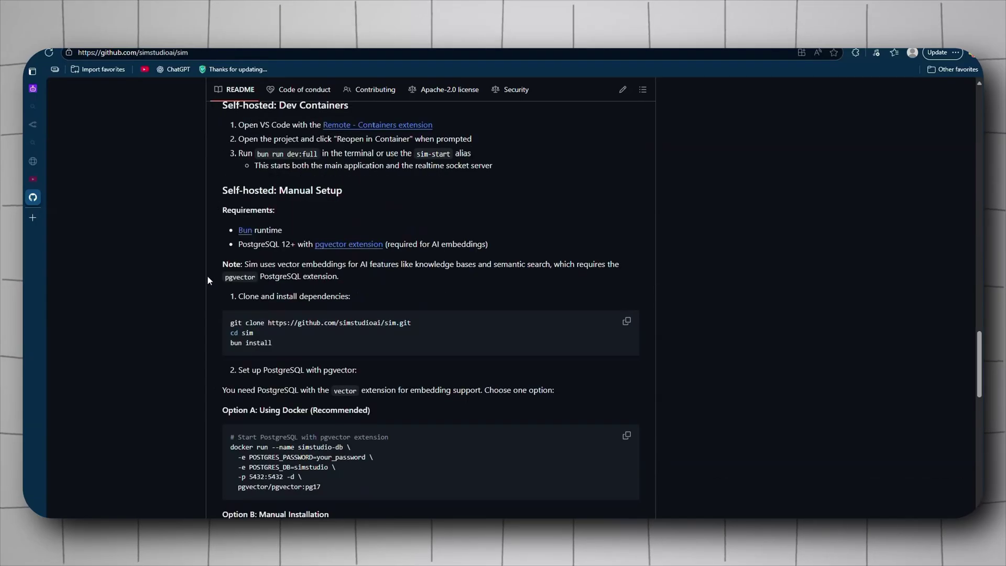
scroll(194, 283, down, 2)
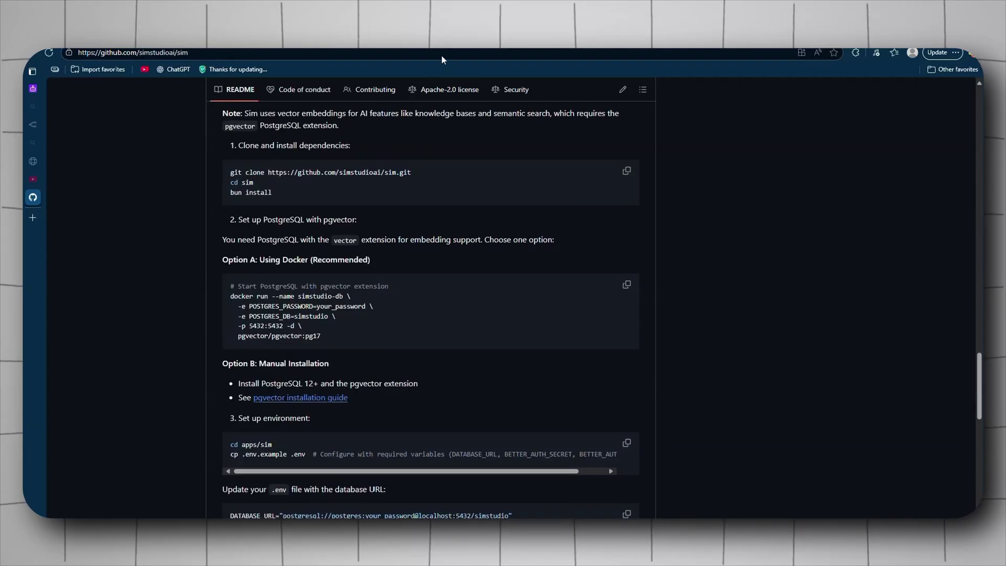
scroll(251, 314, down, 10)
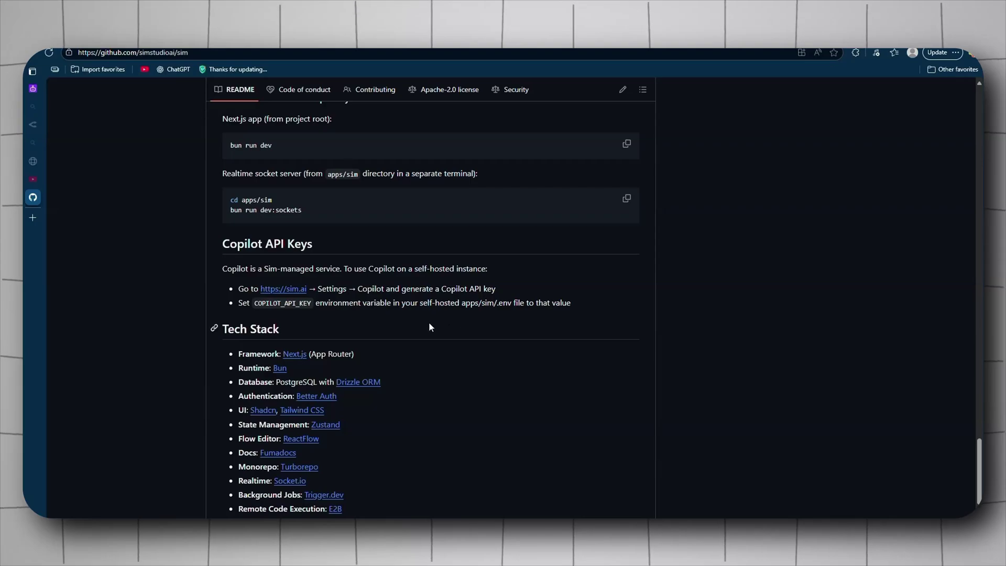
click(38, 88)
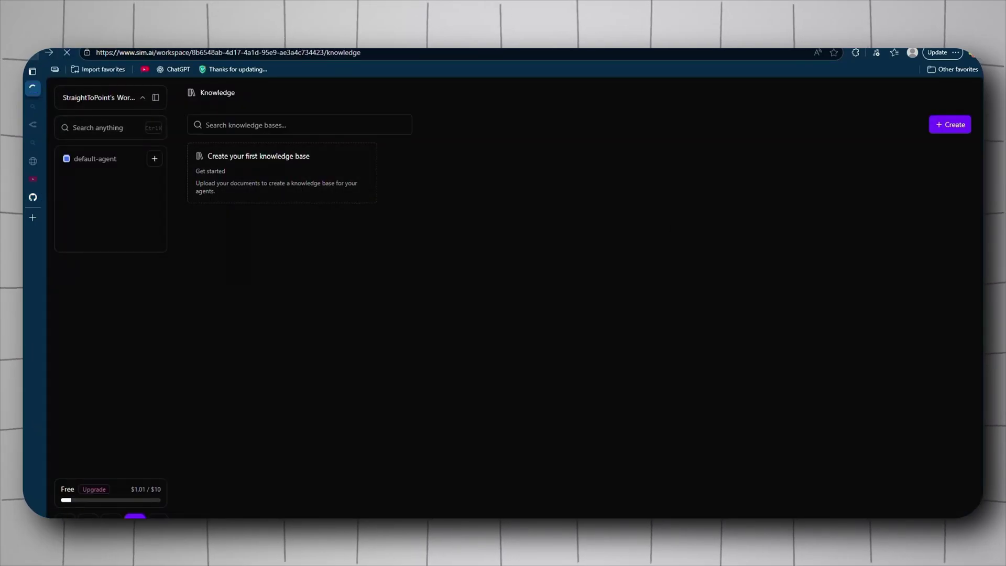
Step: Open the default-agent workflow's Variables and add an empty variable1 below the key variable
click(32, 59)
click(31, 61)
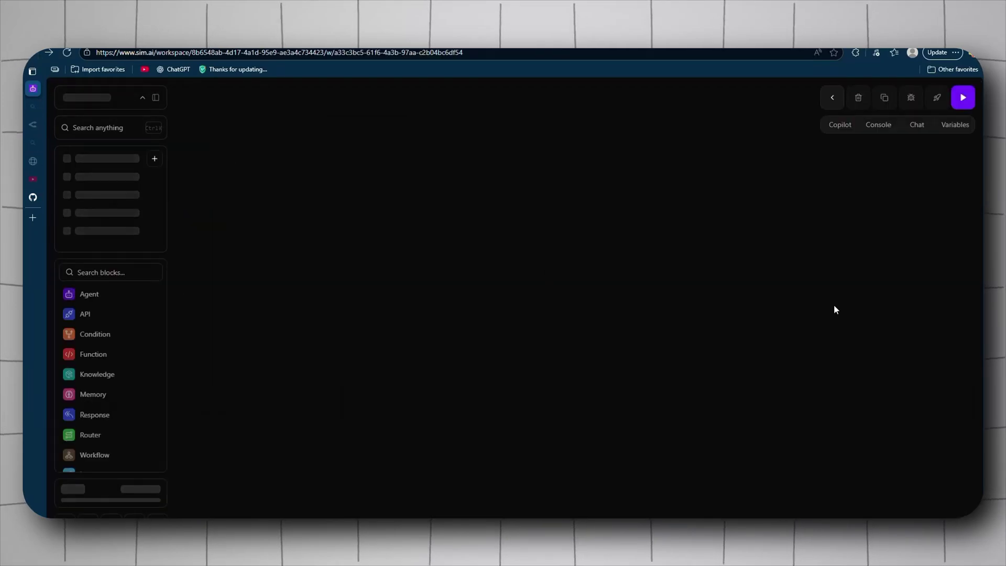
click(955, 125)
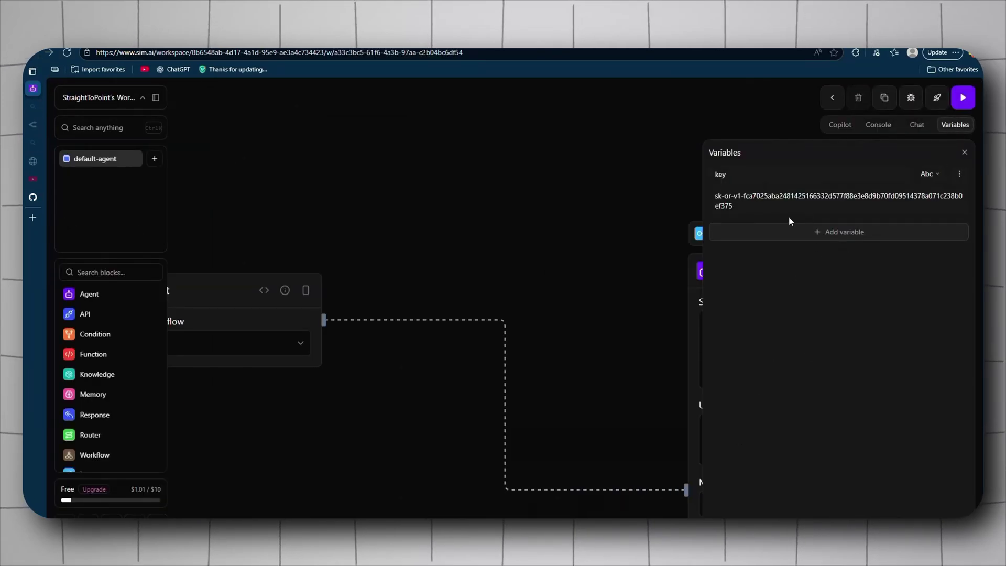
drag(775, 206, 699, 193)
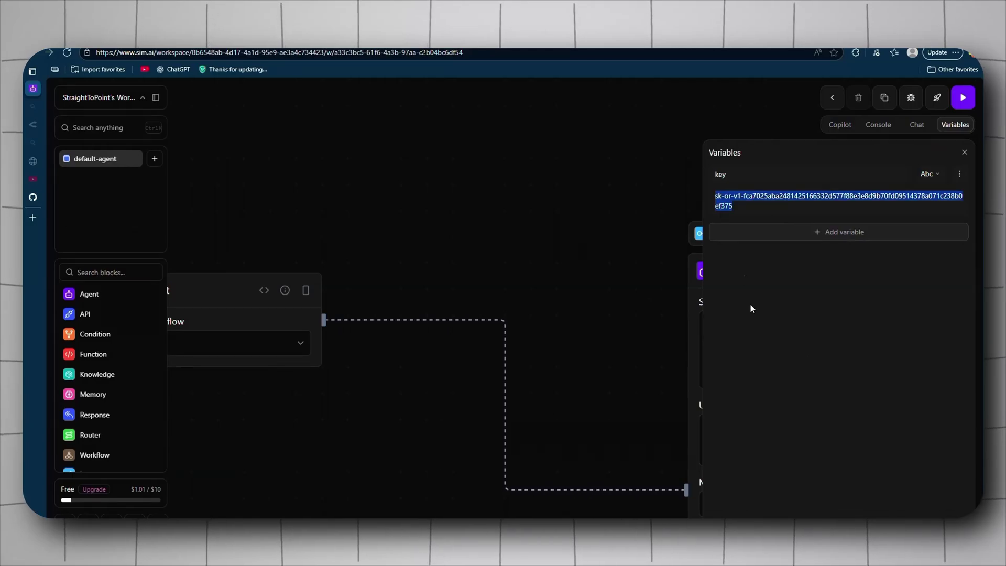
click(786, 247)
click(786, 237)
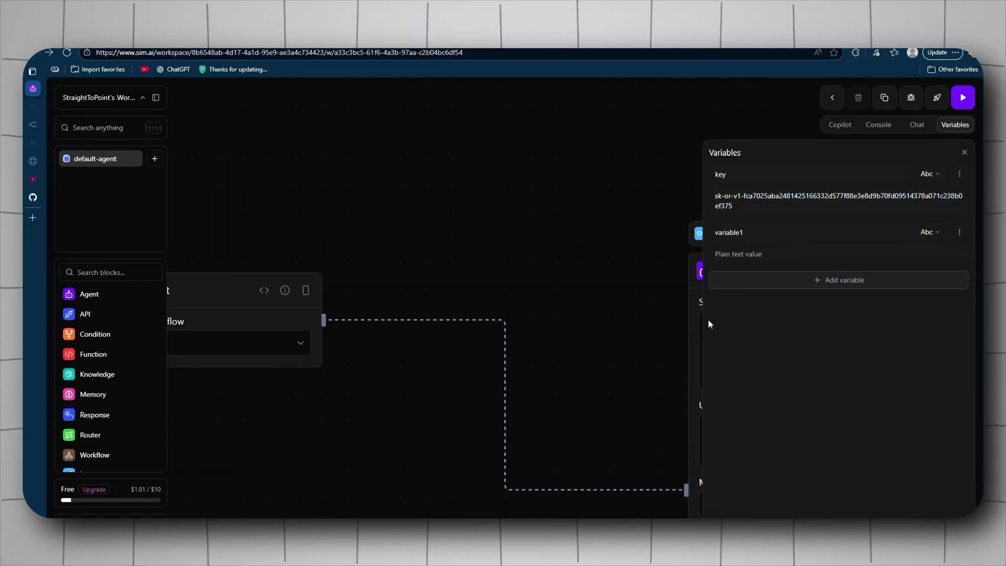
Step: Close the Variables panel and scroll around the canvas showing Start and the General Assistant
click(964, 152)
scroll(600, 238, down, 5)
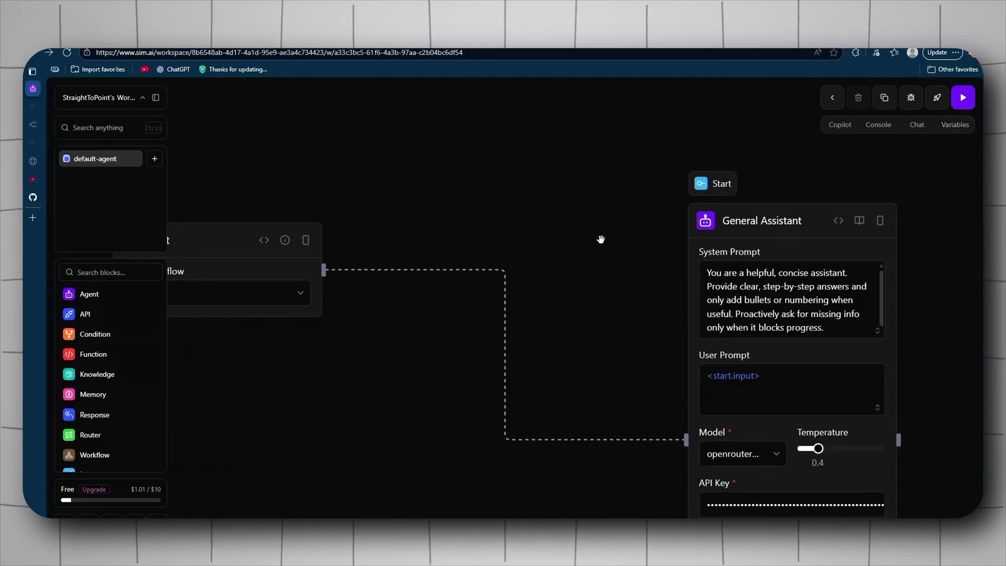
scroll(605, 240, down, 5)
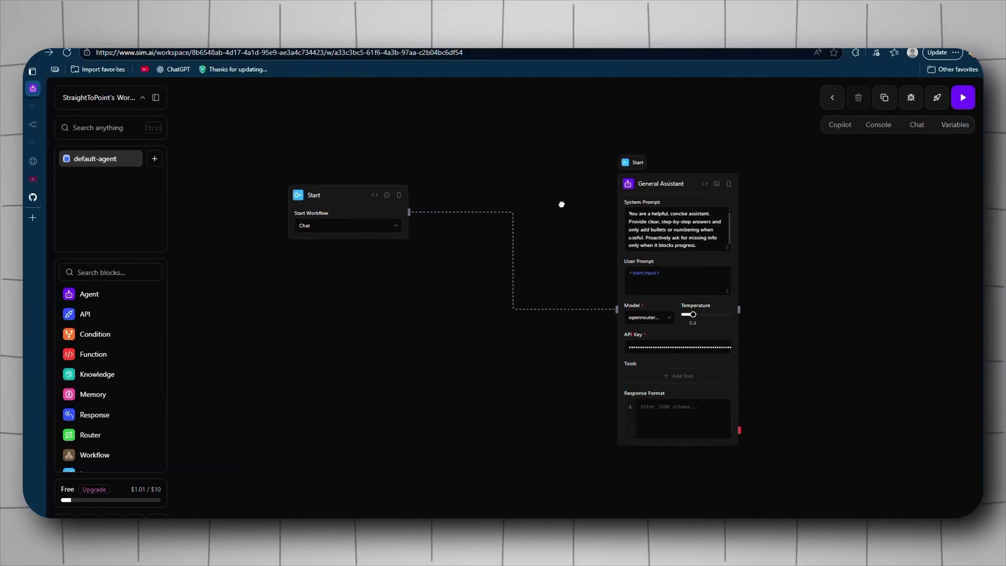
scroll(100, 393, down, 3)
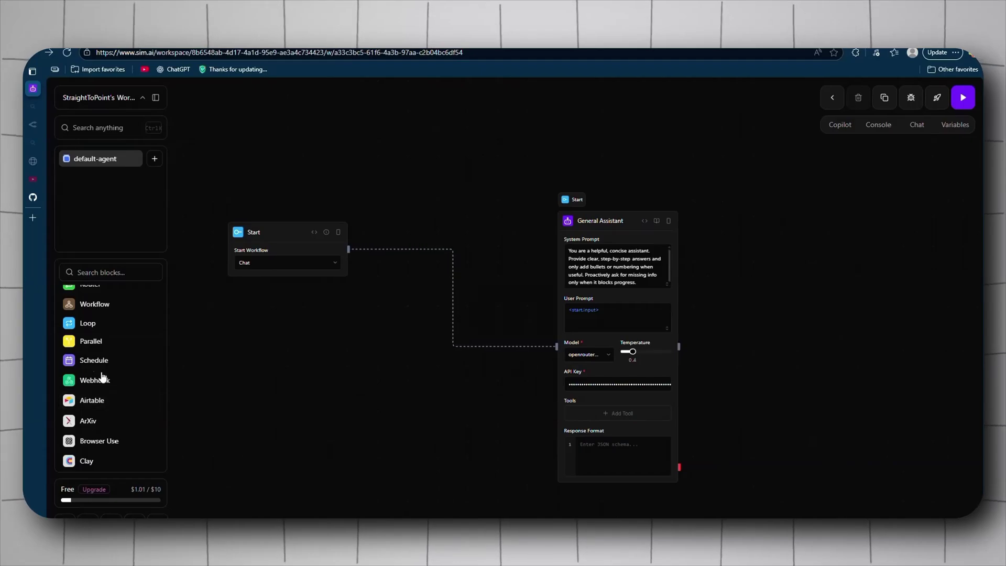
scroll(110, 378, down, 1)
scroll(110, 379, down, 3)
scroll(225, 378, down, 1)
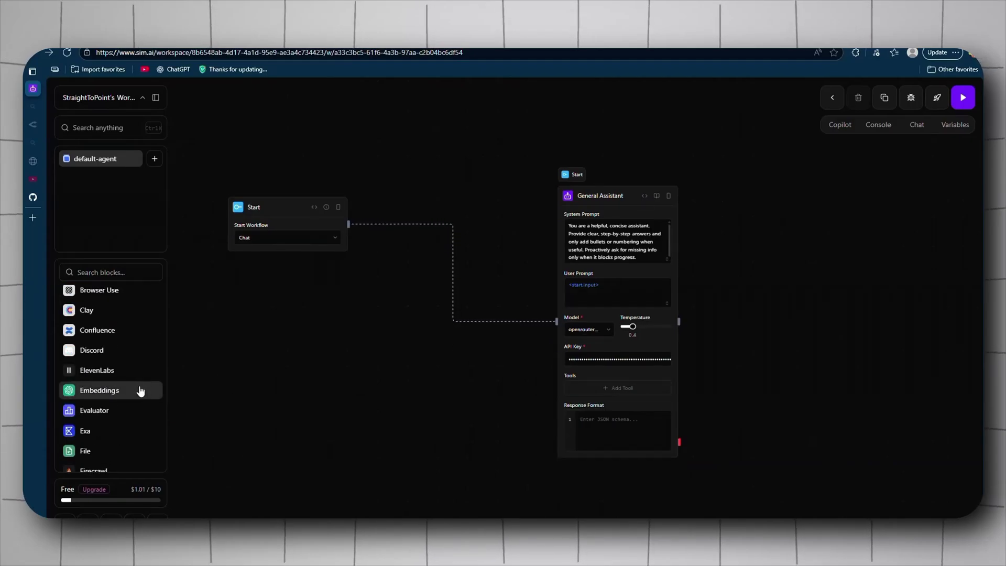
scroll(140, 394, down, 3)
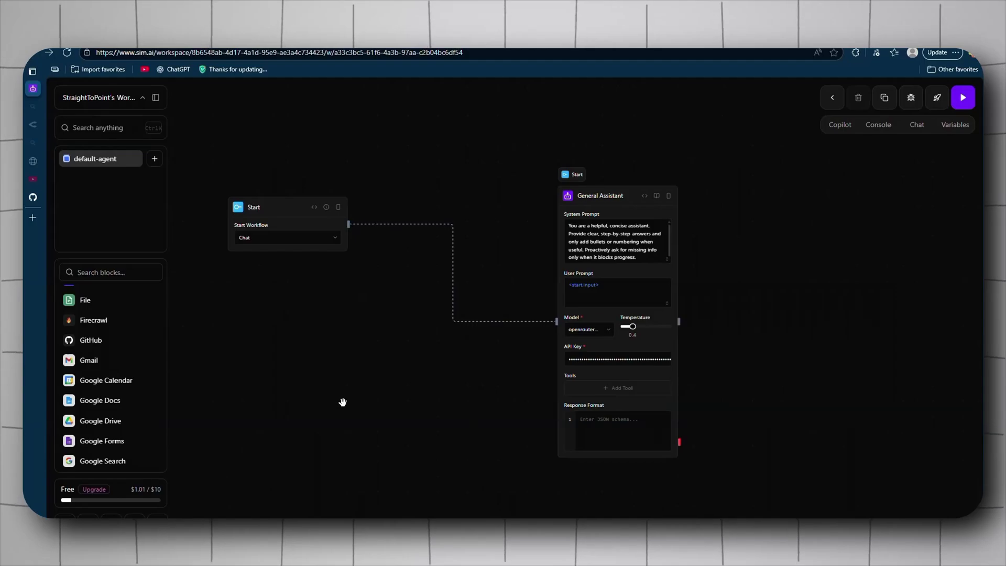